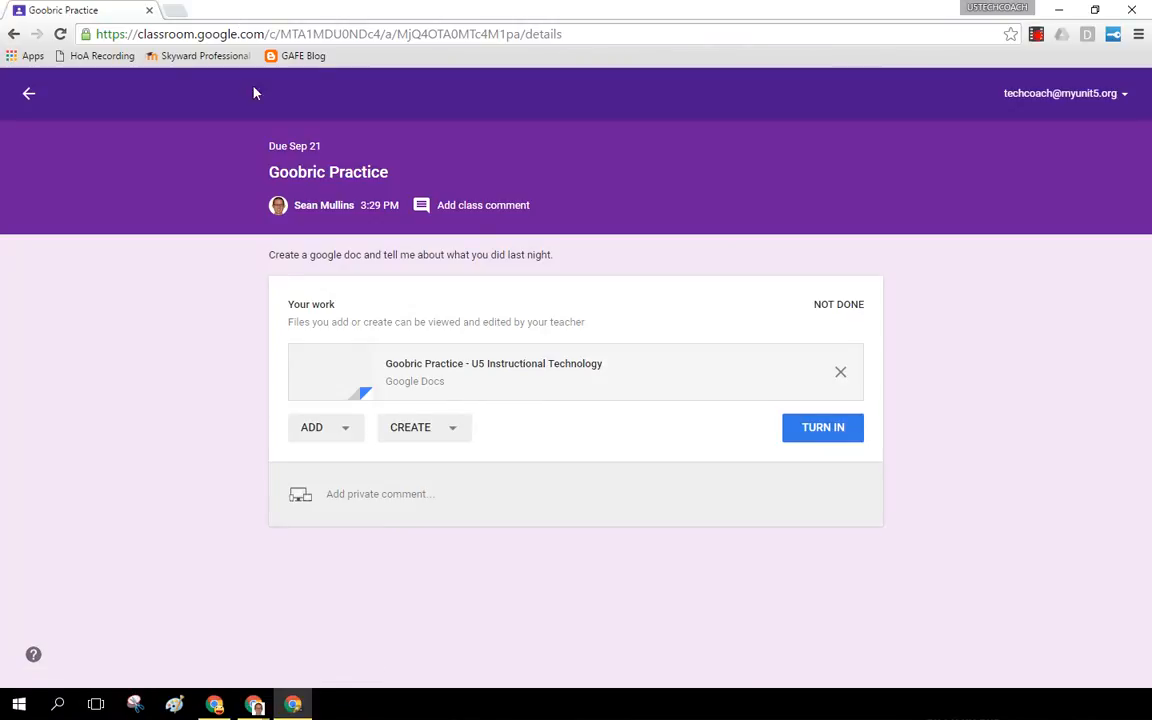
- Switch to the student account's inbox, open the rubric notification e-mail, and view the attached Goobric Practice Rubric
{"action": "key", "text": "alt+Tab"}
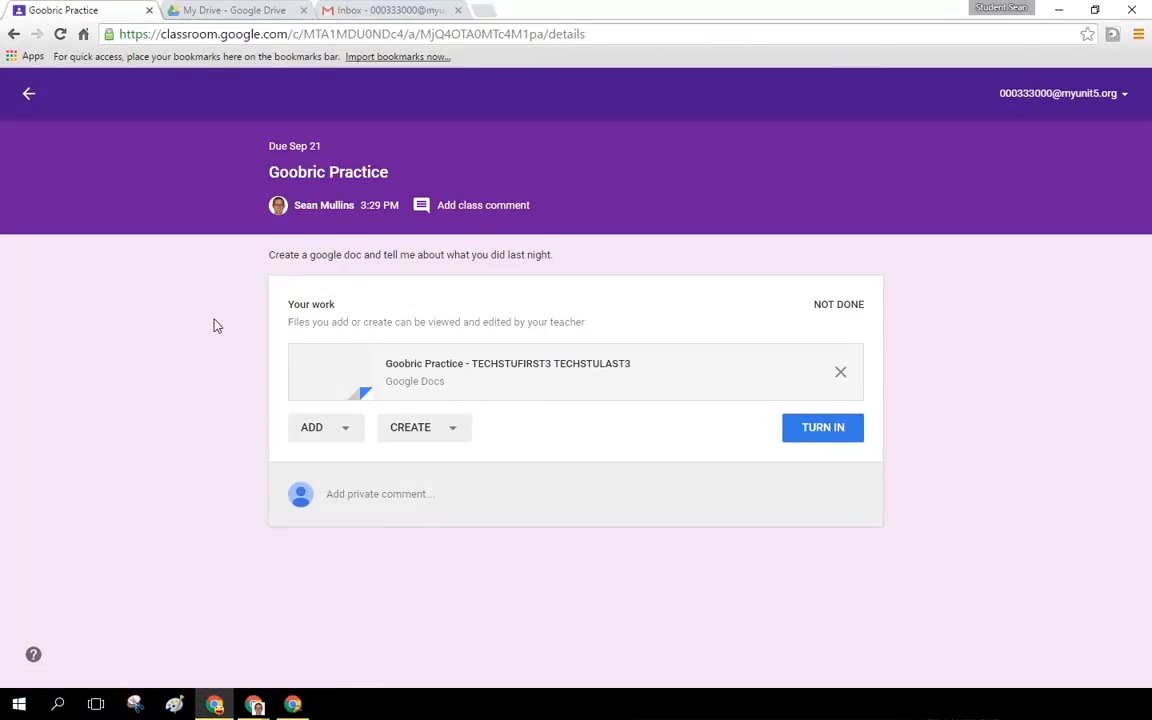
{"action": "left_click", "coordinate": [381, 10]}
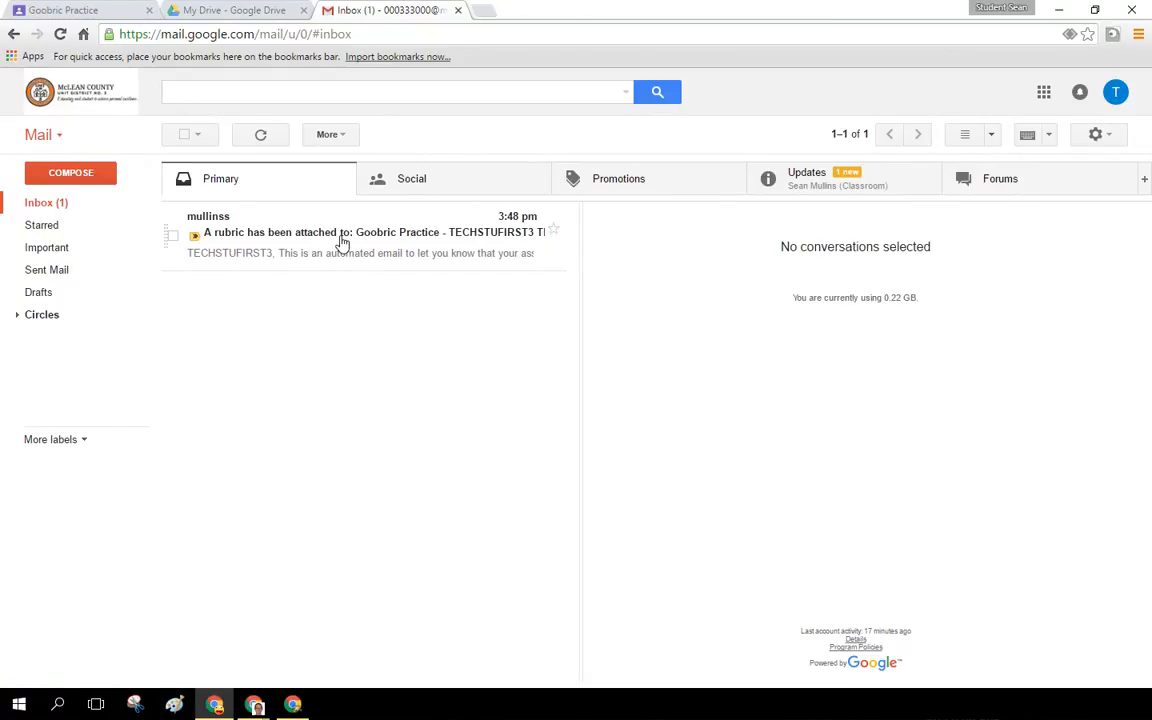
{"action": "left_click", "coordinate": [340, 241]}
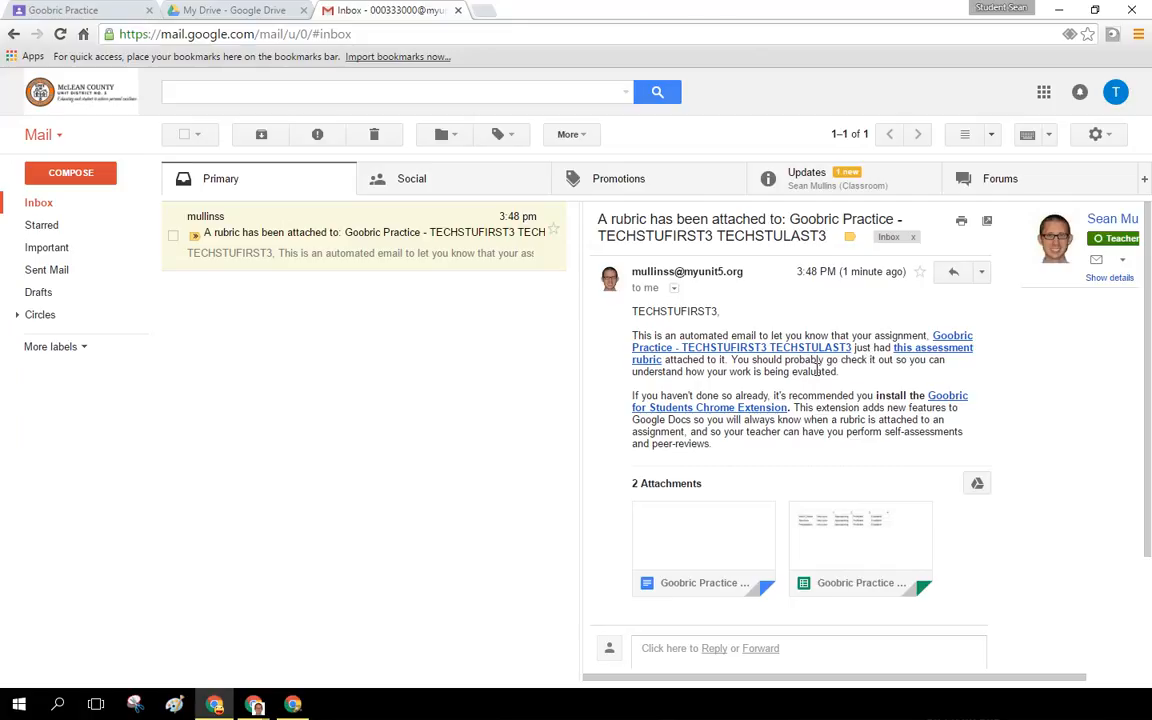
{"action": "mouse_move", "coordinate": [802, 553]}
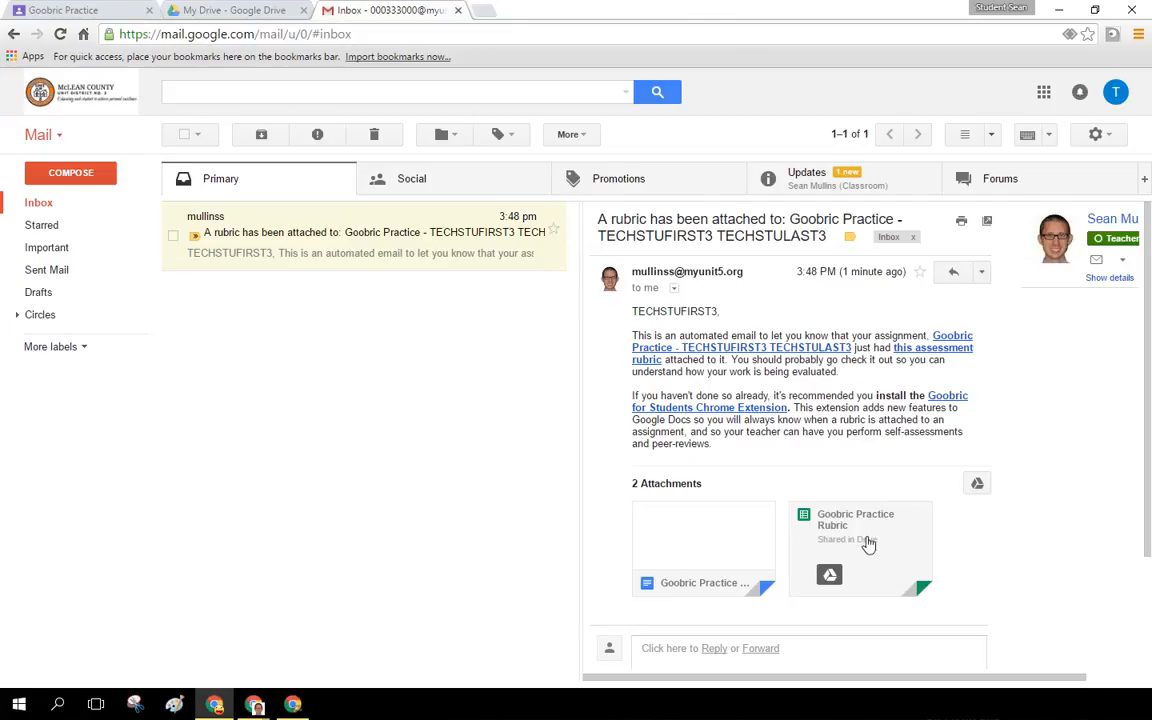
{"action": "left_click", "coordinate": [863, 533]}
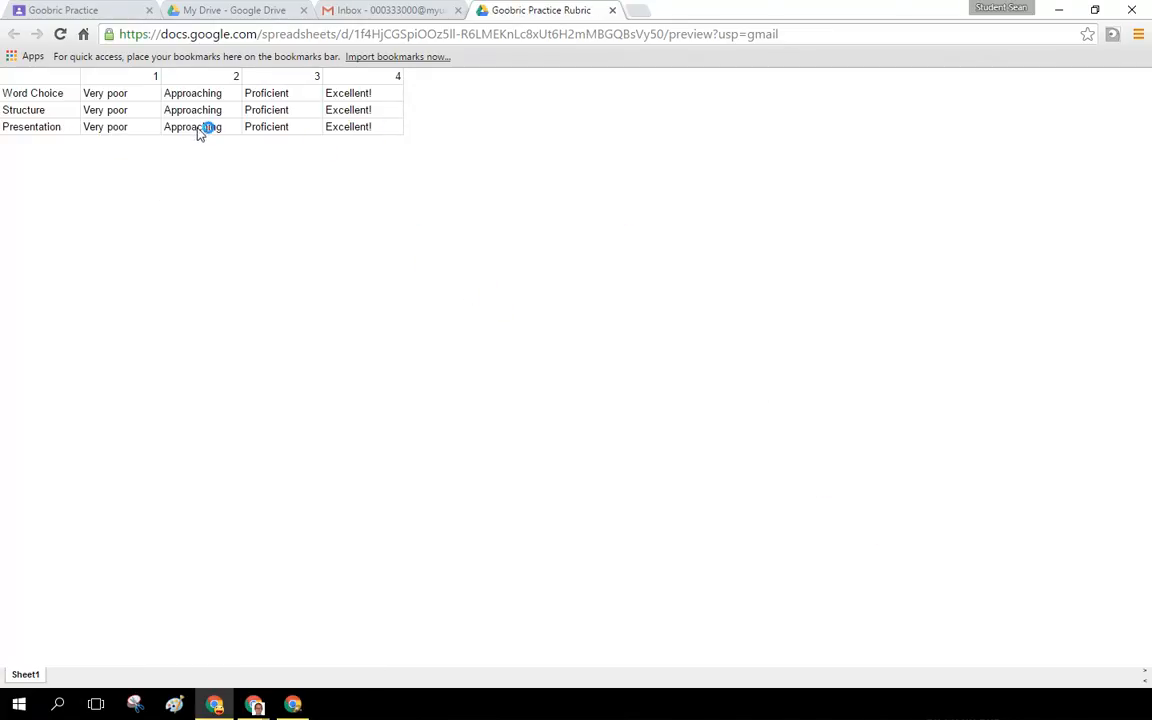
{"action": "left_click", "coordinate": [605, 11]}
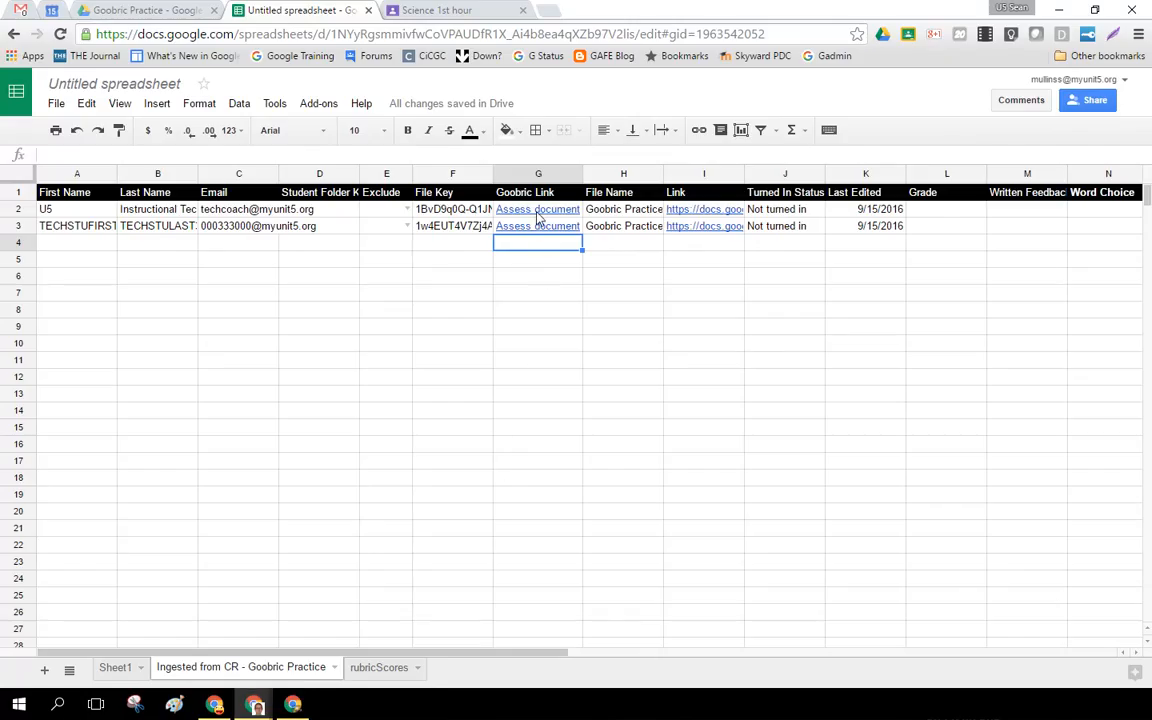
- Open the Assess document link for the U5 Instructional Technology row and grant the Goobric Web App its requested permissions
{"action": "left_click", "coordinate": [537, 215]}
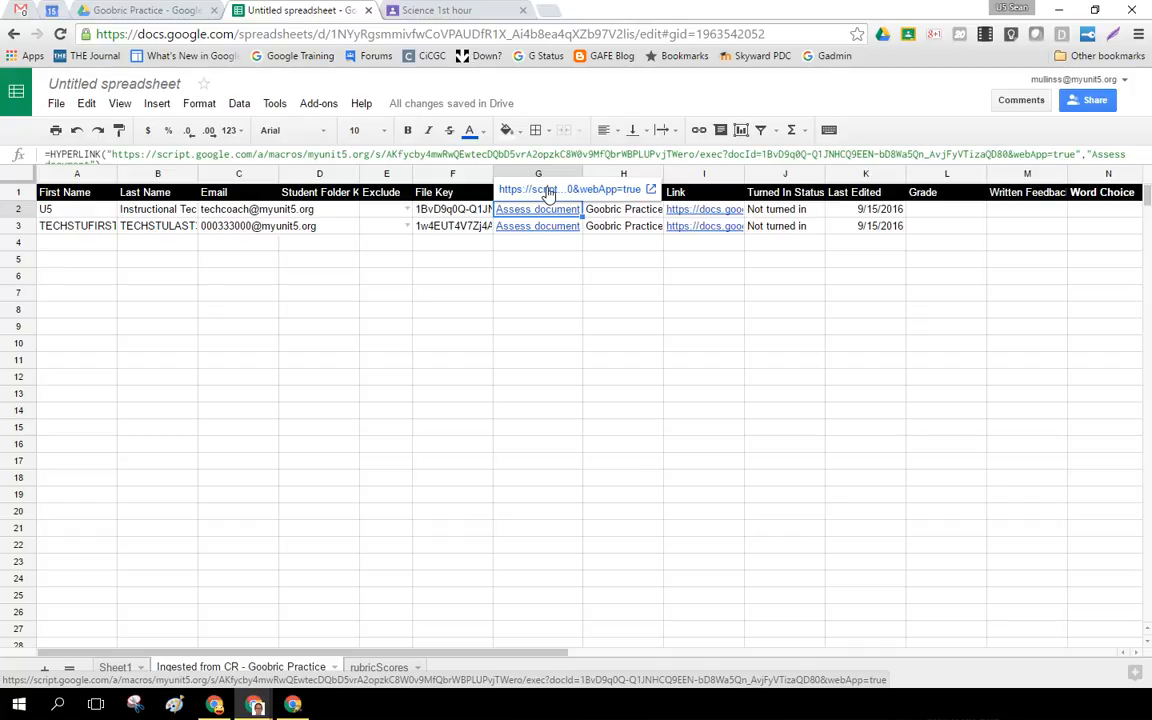
{"action": "left_click", "coordinate": [548, 190]}
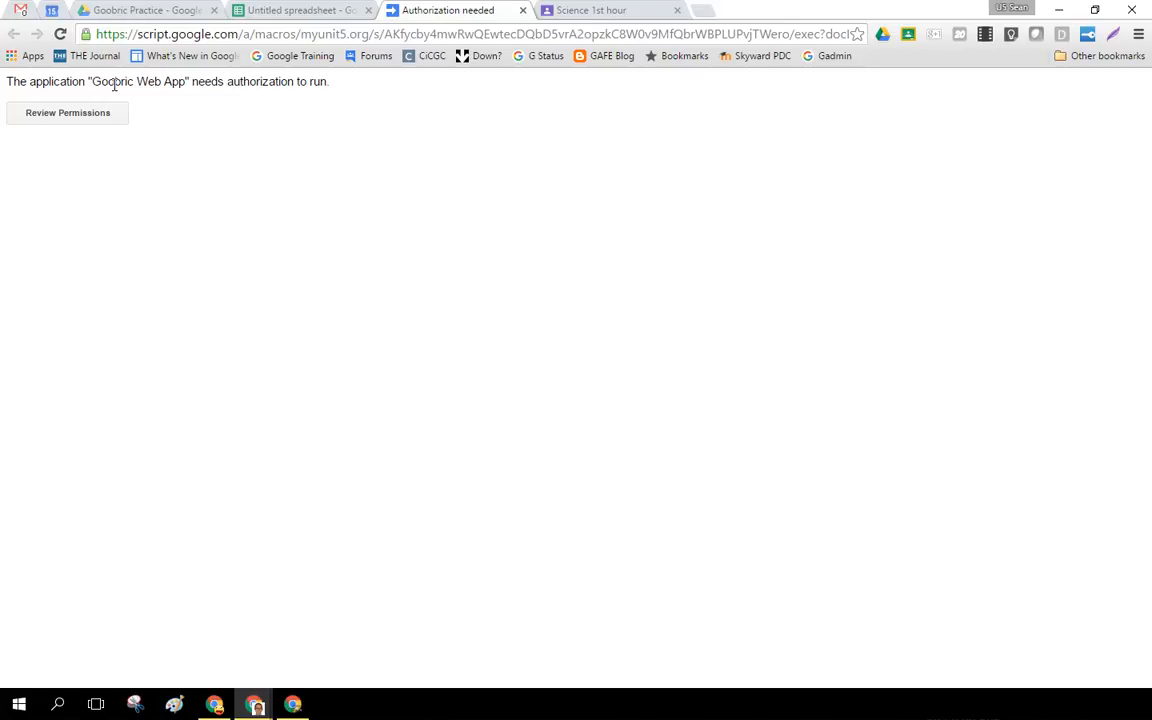
{"action": "left_click", "coordinate": [87, 116]}
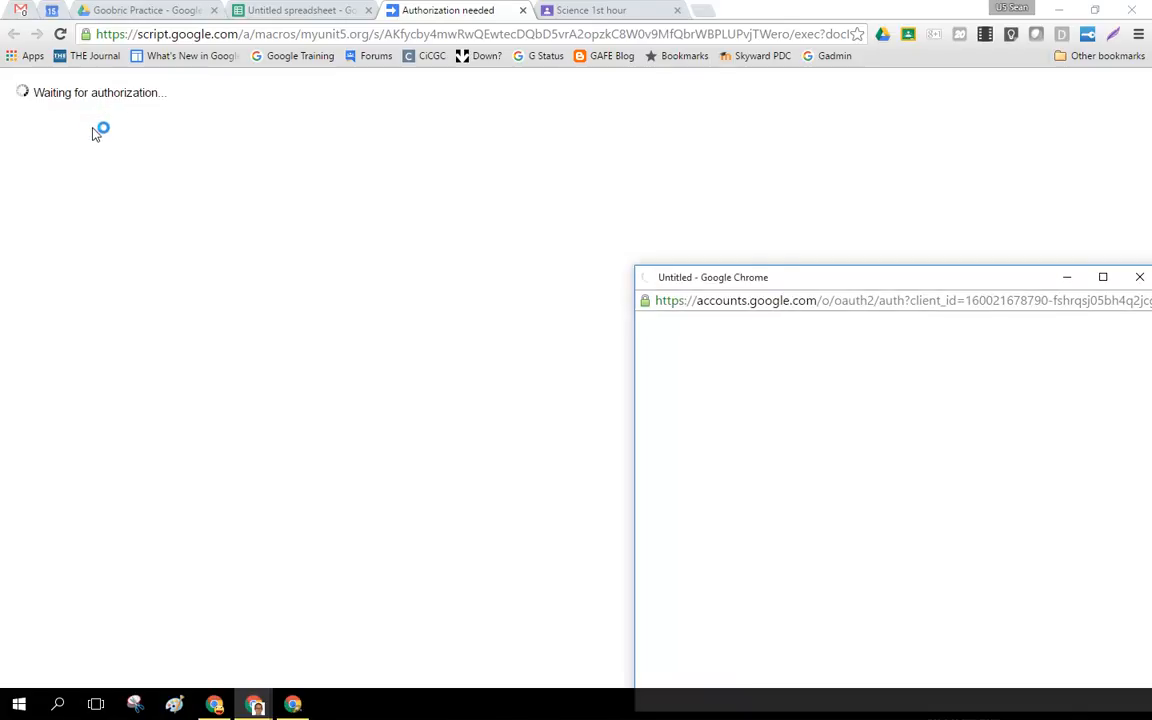
{"action": "left_click_drag", "start_coordinate": [877, 280], "coordinate": [615, 145]}
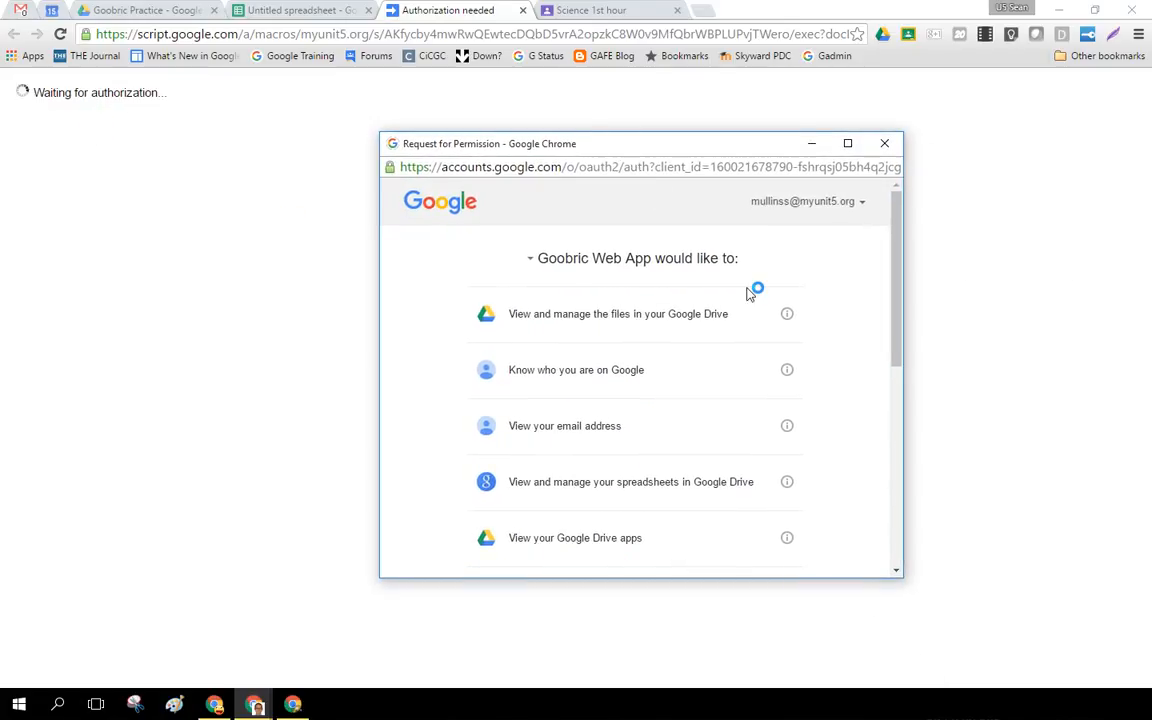
{"action": "scroll", "coordinate": [724, 318], "scroll_direction": "down", "scroll_amount": 2}
{"action": "scroll", "coordinate": [724, 340], "scroll_direction": "down", "scroll_amount": 3}
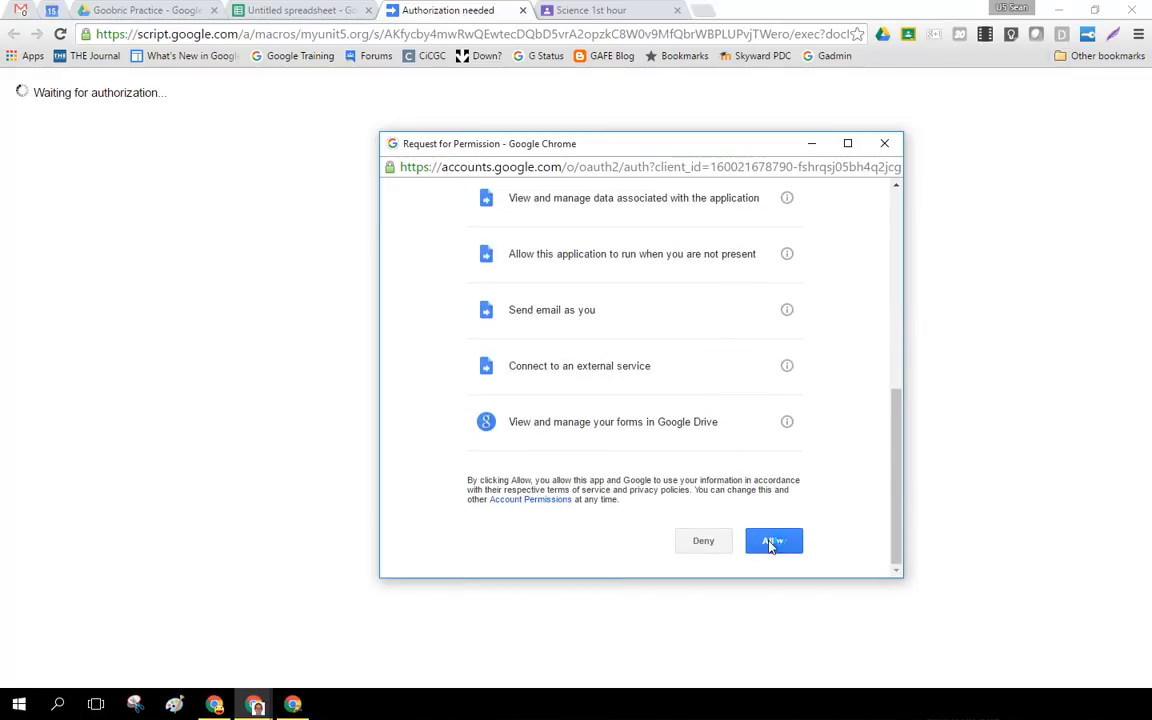
{"action": "left_click", "coordinate": [772, 545]}
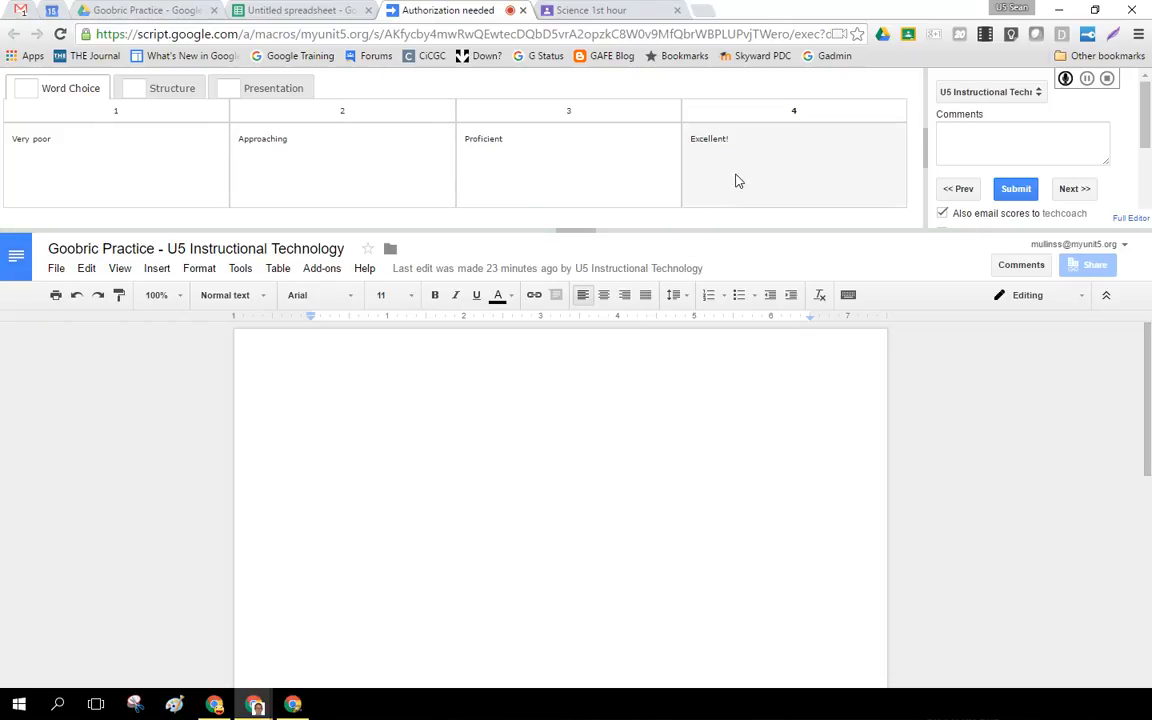
- Score the U5 Instructional Technology document 3 (Proficient) for Word Choice and 2.5 for Structure
{"action": "left_click", "coordinate": [174, 88]}
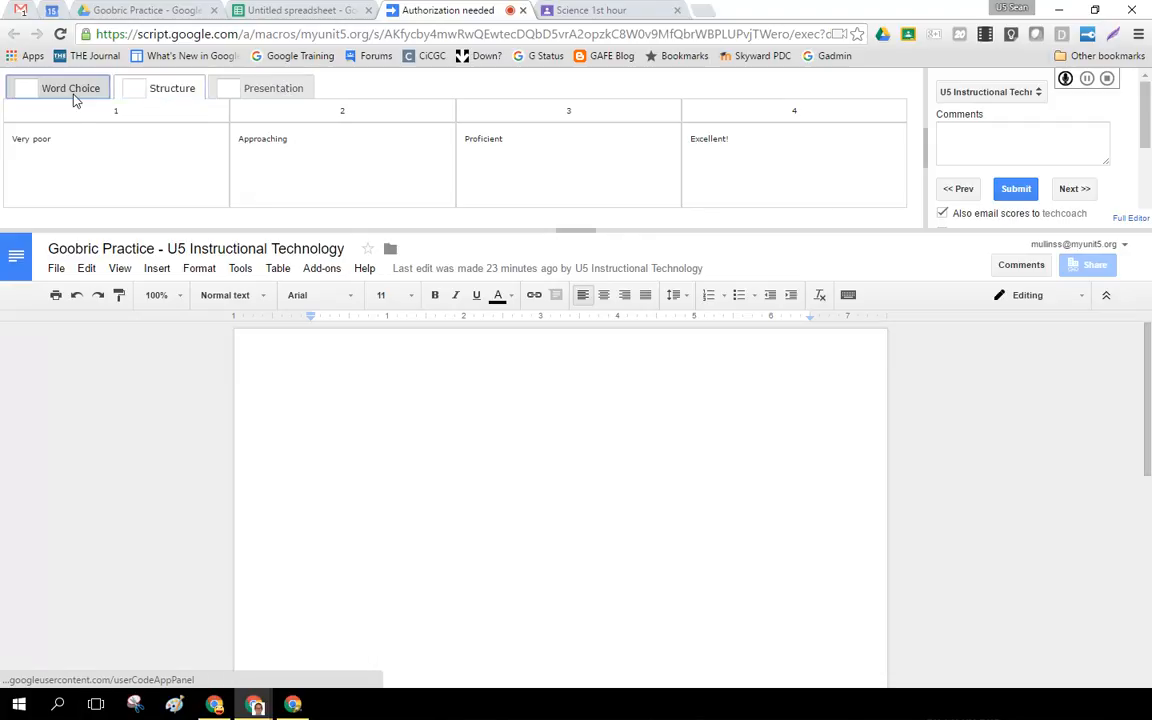
{"action": "left_click", "coordinate": [280, 90]}
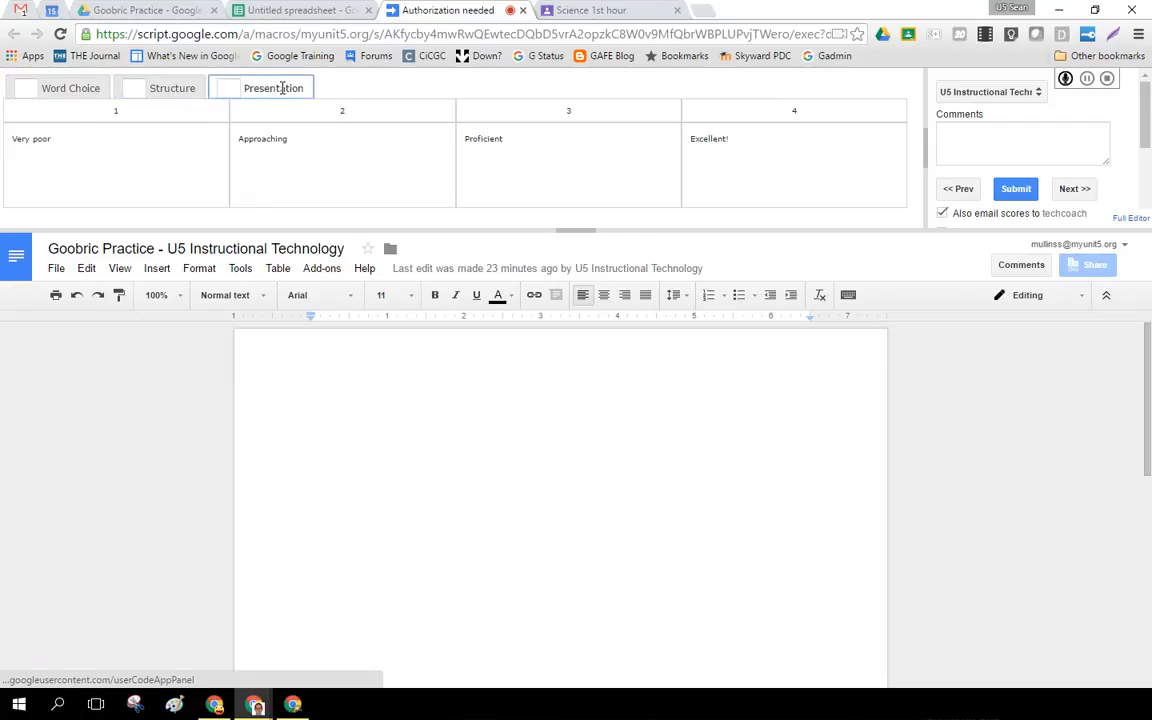
{"action": "left_click", "coordinate": [174, 94]}
{"action": "left_click", "coordinate": [81, 93]}
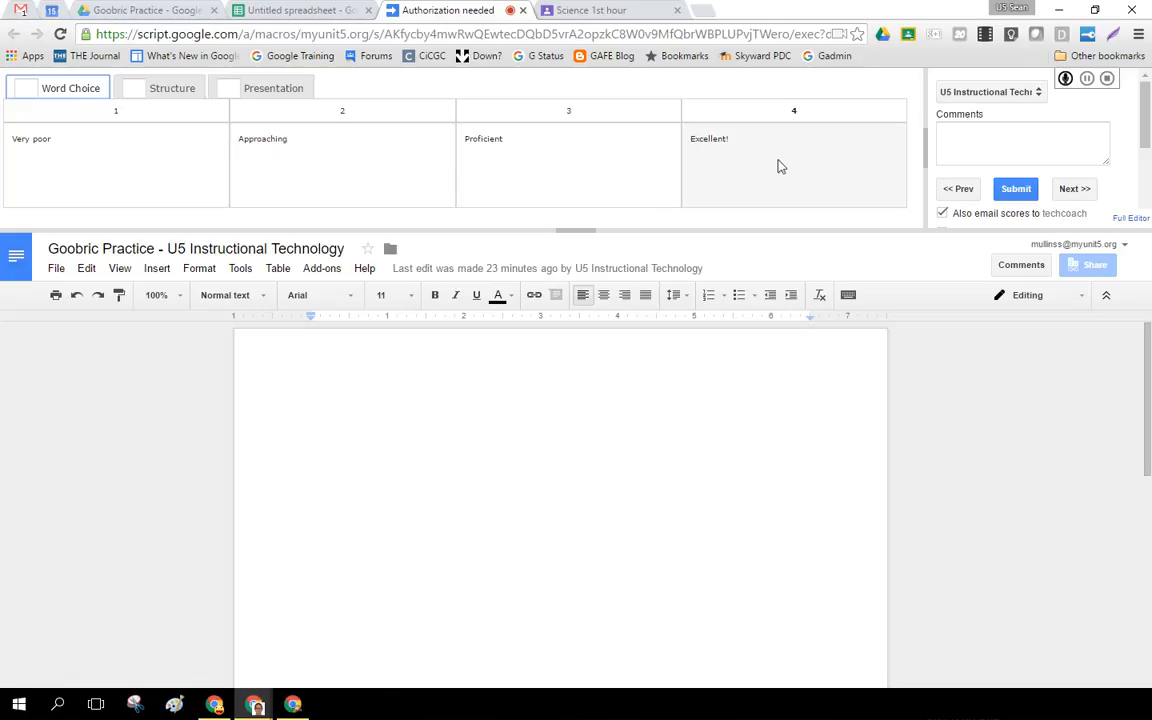
{"action": "left_click", "coordinate": [571, 171]}
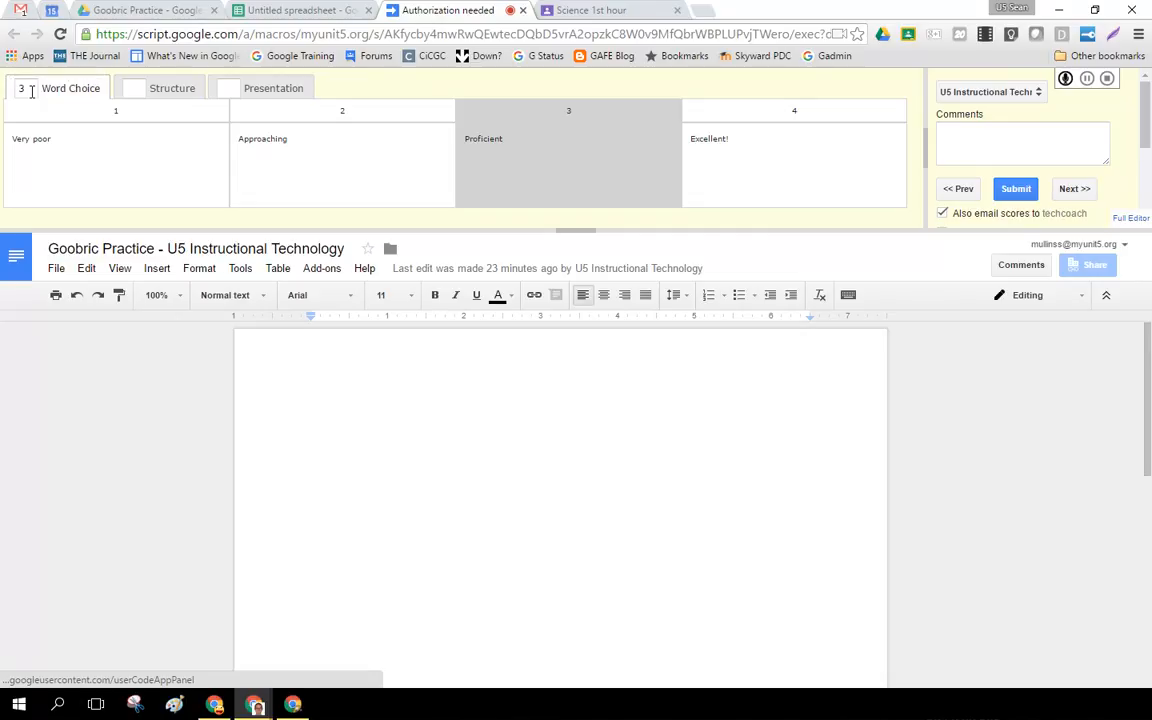
{"action": "left_click", "coordinate": [140, 90]}
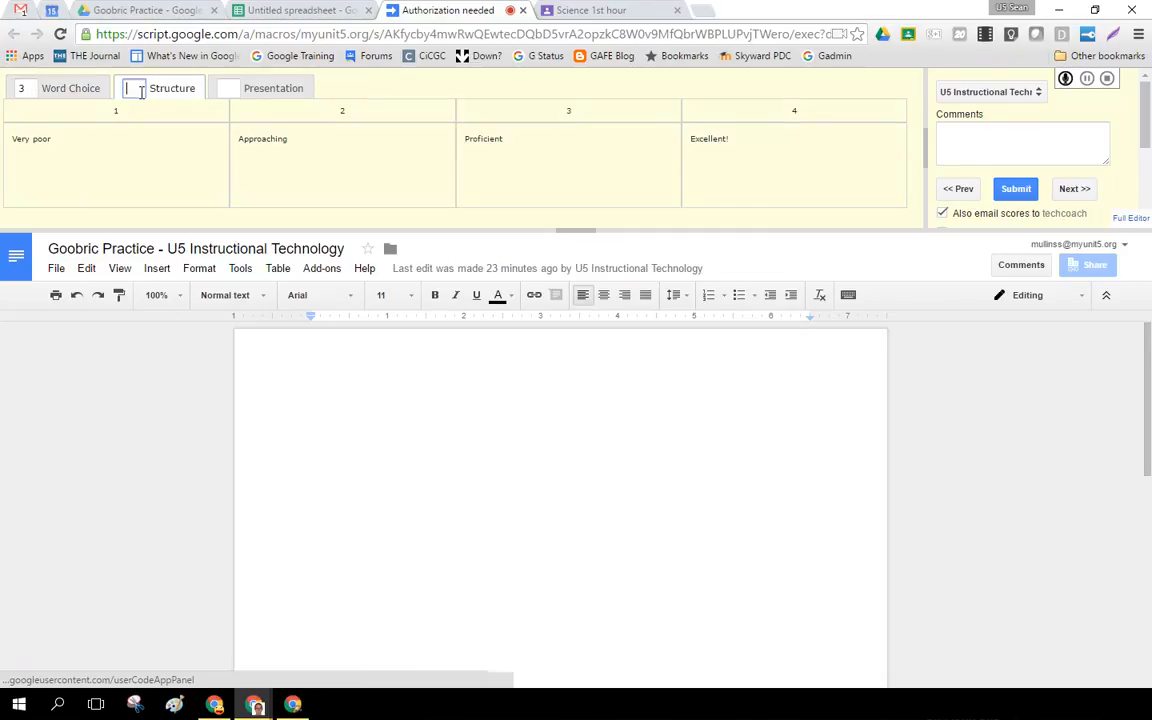
{"action": "type", "text": "2.5"}
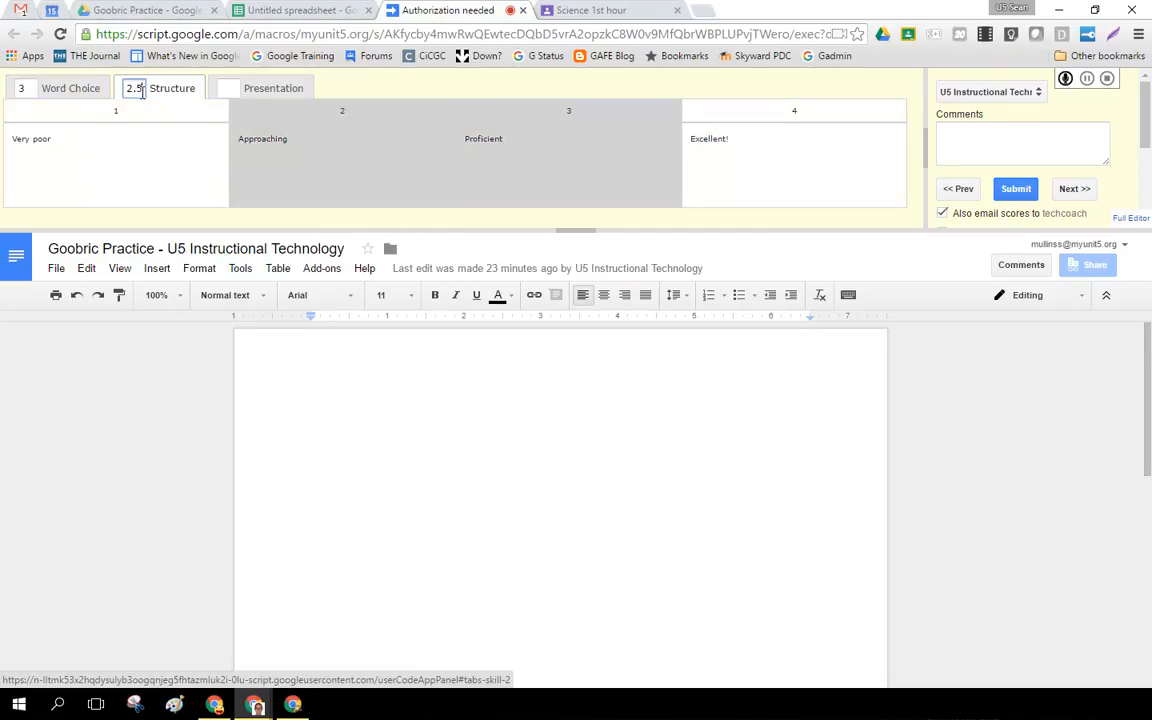
- Show the Presentation criterion, collapse the rubric pane to look over the full document, and restore the pane slightly taller
{"action": "left_click", "coordinate": [265, 88]}
{"action": "double_click", "coordinate": [558, 421]}
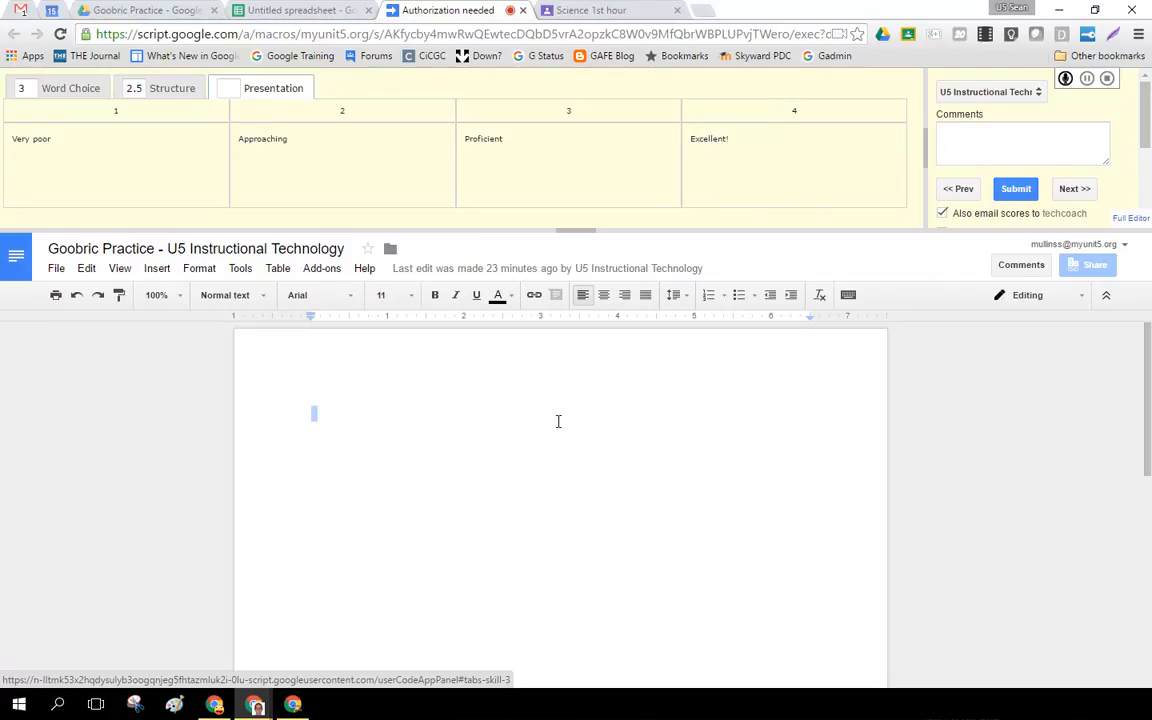
{"action": "left_click", "coordinate": [578, 231]}
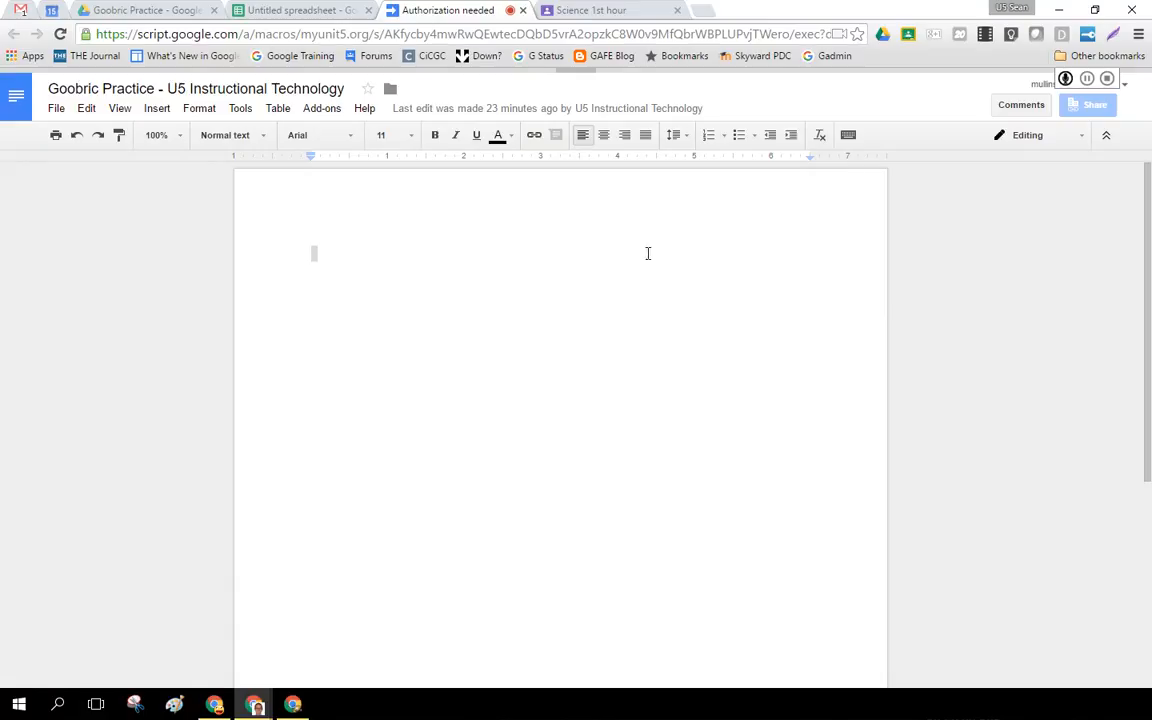
{"action": "scroll", "coordinate": [624, 303], "scroll_direction": "down", "scroll_amount": 5}
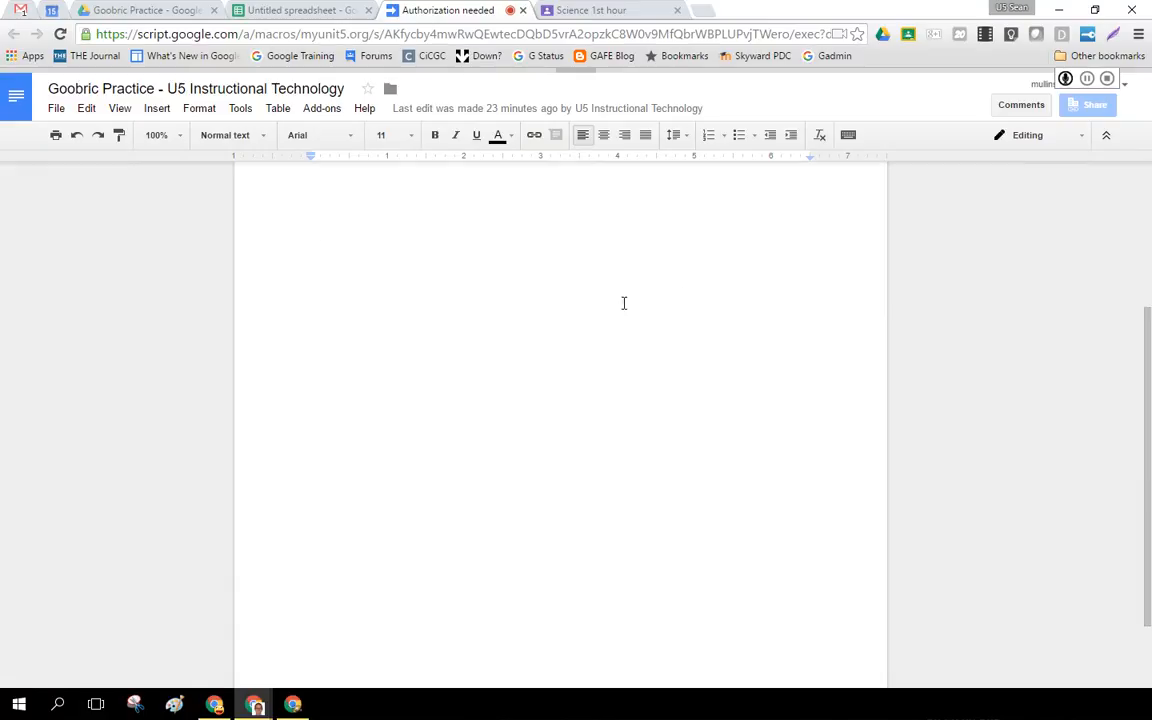
{"action": "scroll", "coordinate": [601, 313], "scroll_direction": "up", "scroll_amount": 5}
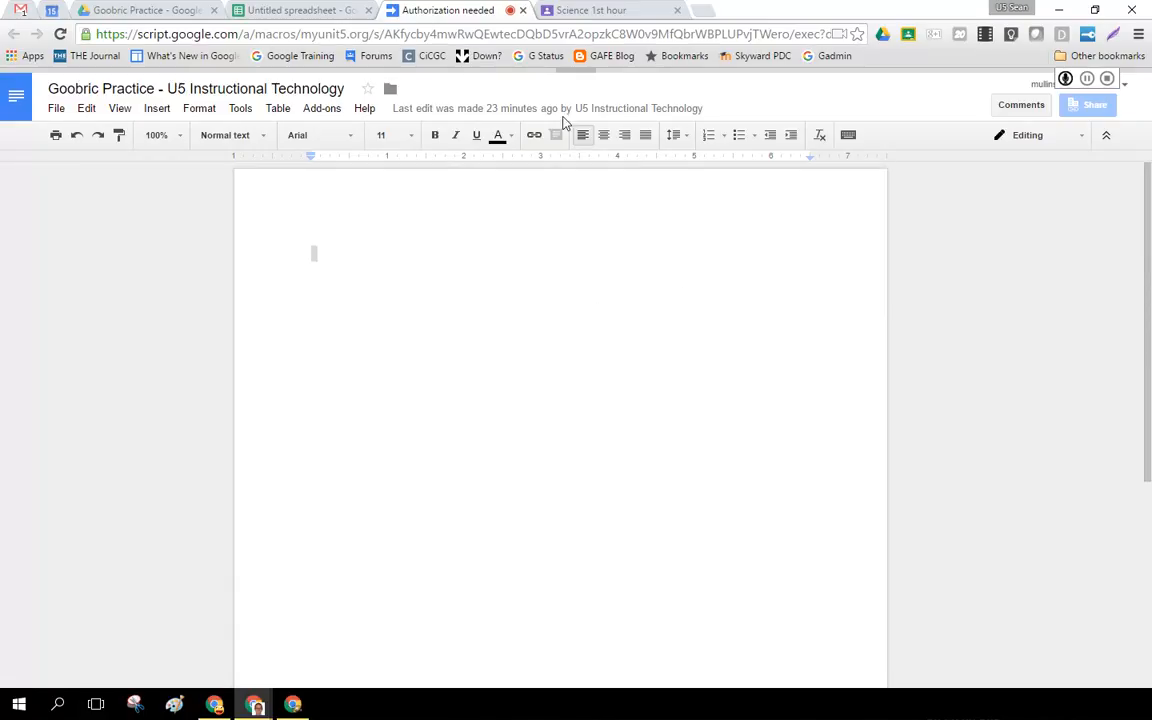
{"action": "left_click", "coordinate": [578, 76]}
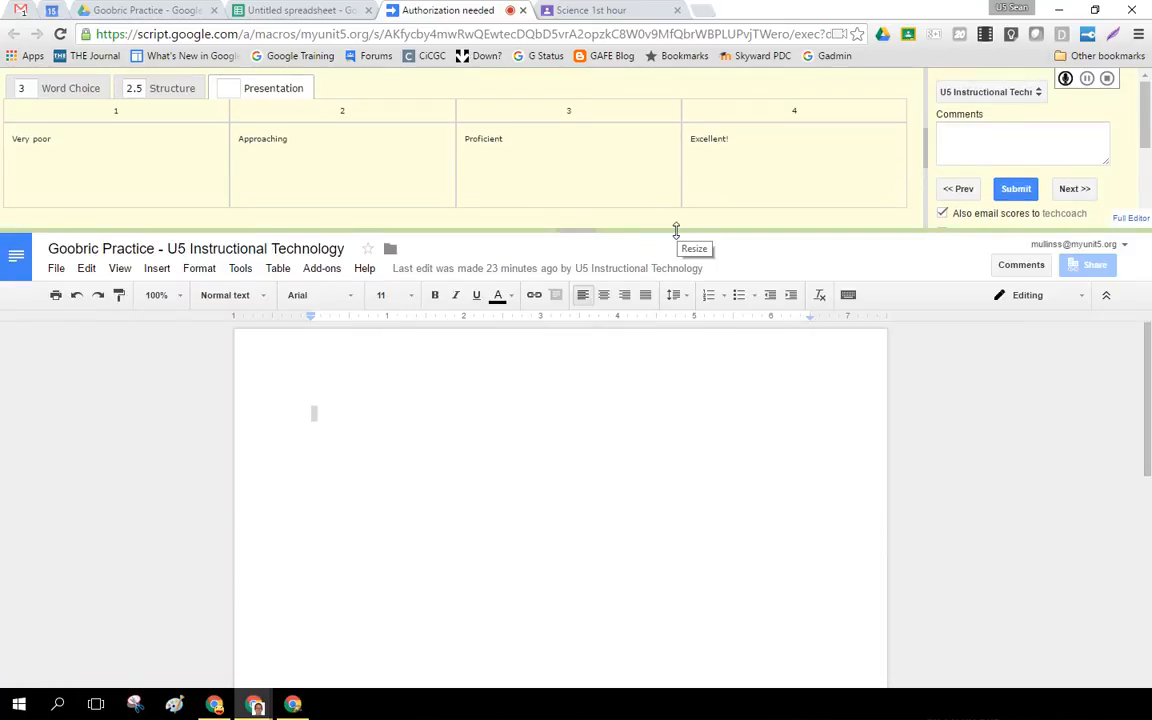
{"action": "mouse_move", "coordinate": [669, 229]}
{"action": "left_mouse_down"}
{"action": "mouse_move", "coordinate": [690, 413]}
{"action": "mouse_move", "coordinate": [687, 183]}
{"action": "mouse_move", "coordinate": [663, 198]}
{"action": "mouse_move", "coordinate": [671, 234]}
{"action": "mouse_move", "coordinate": [660, 243]}
{"action": "left_mouse_up"}
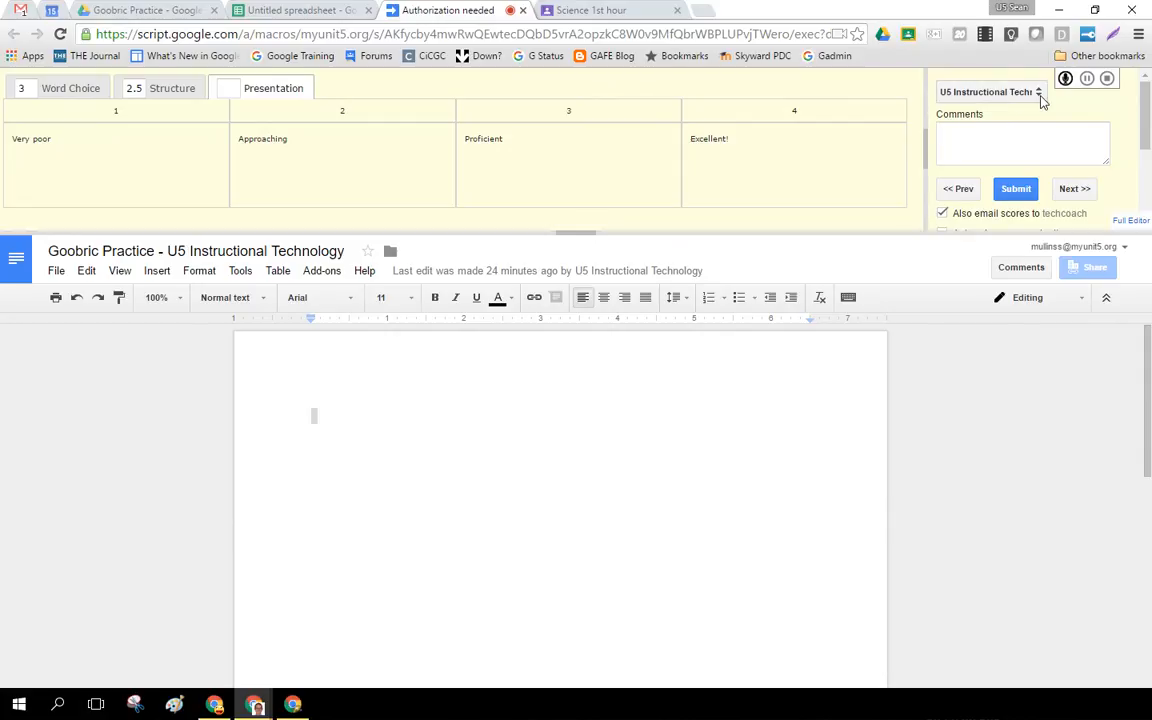
- Examine the scored criteria, comment box, audio comment control, student selector, and the e-mail and auto-advance options for submitting
{"action": "left_click", "coordinate": [1016, 140]}
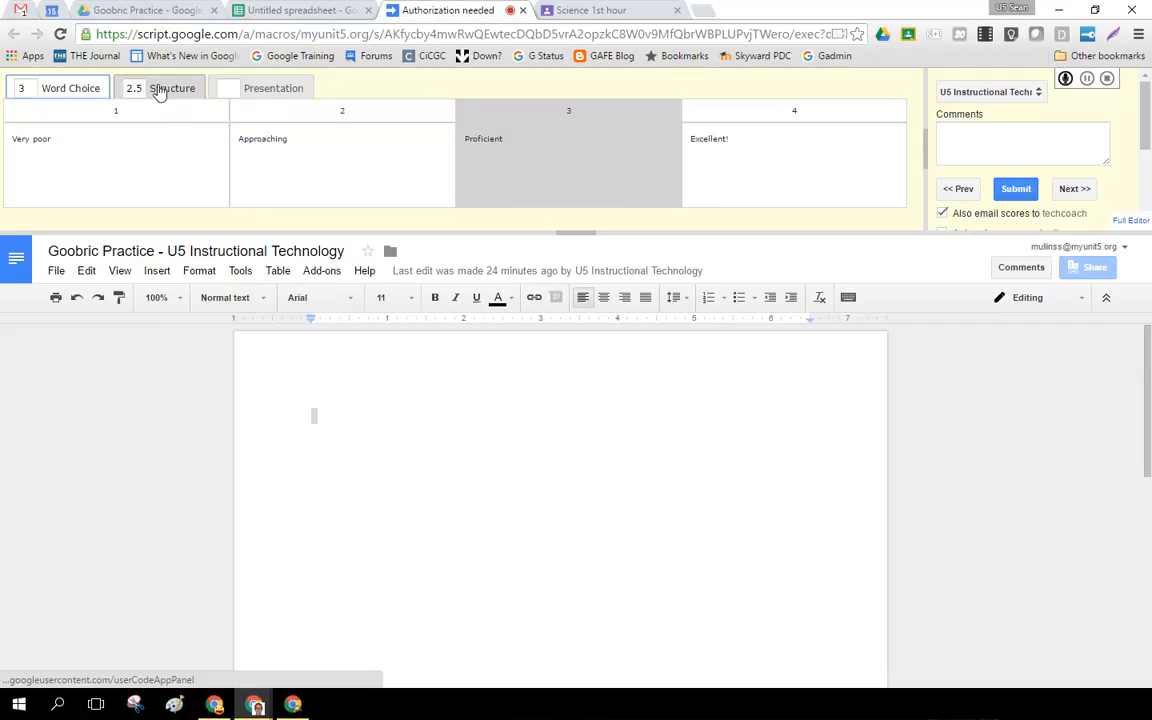
{"action": "left_click", "coordinate": [244, 88]}
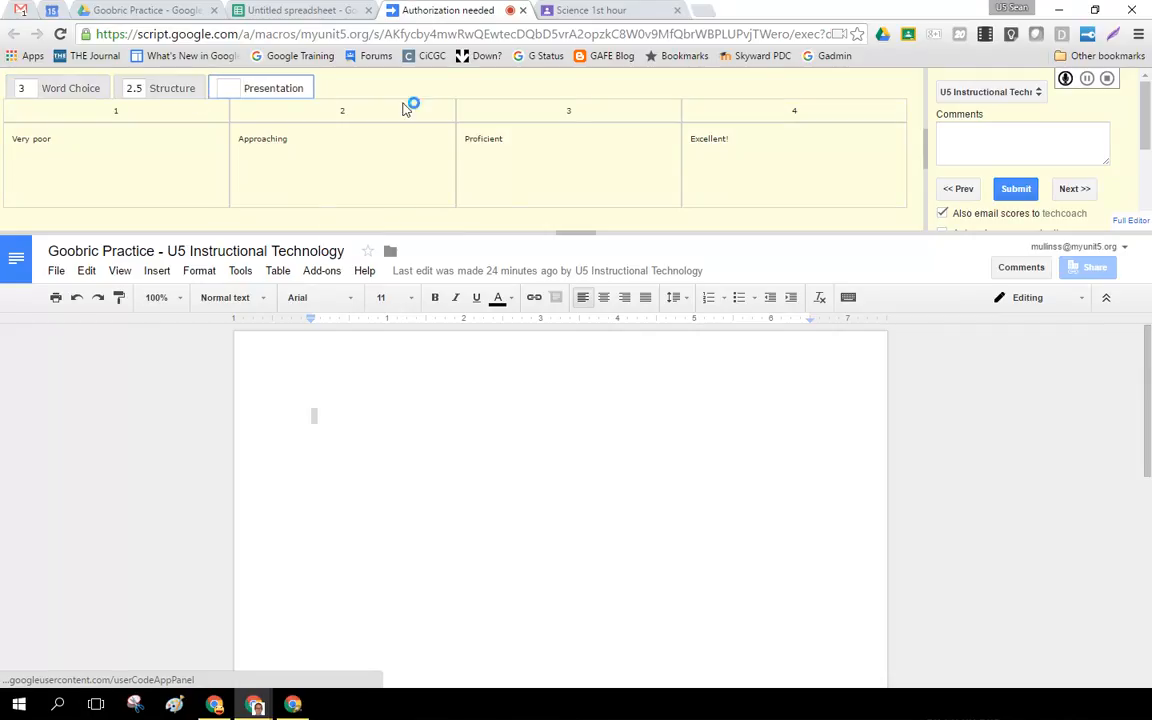
{"action": "left_click", "coordinate": [985, 150]}
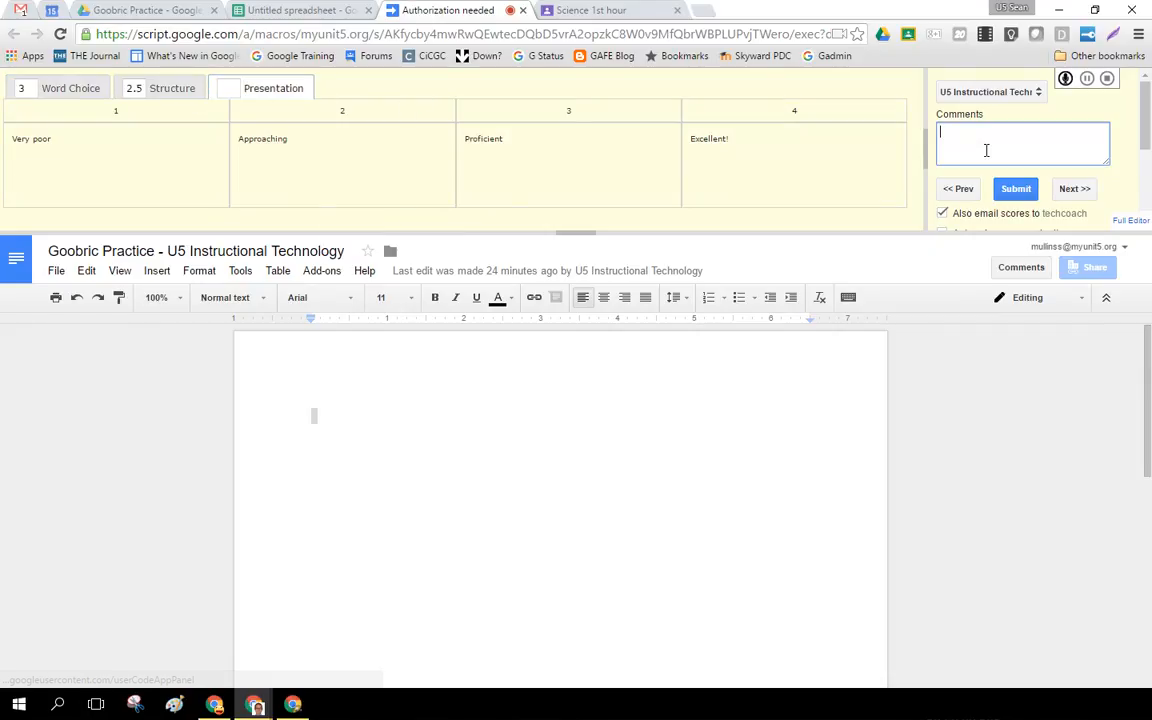
{"action": "left_click", "coordinate": [1066, 79]}
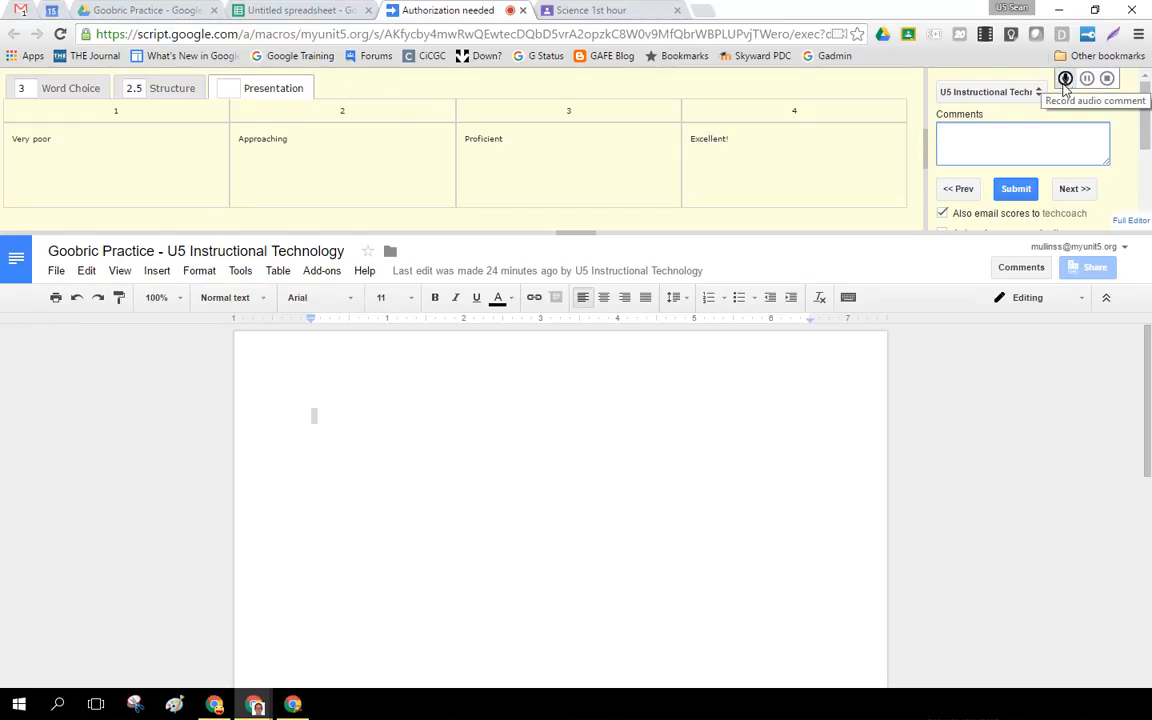
{"action": "left_click", "coordinate": [1057, 124]}
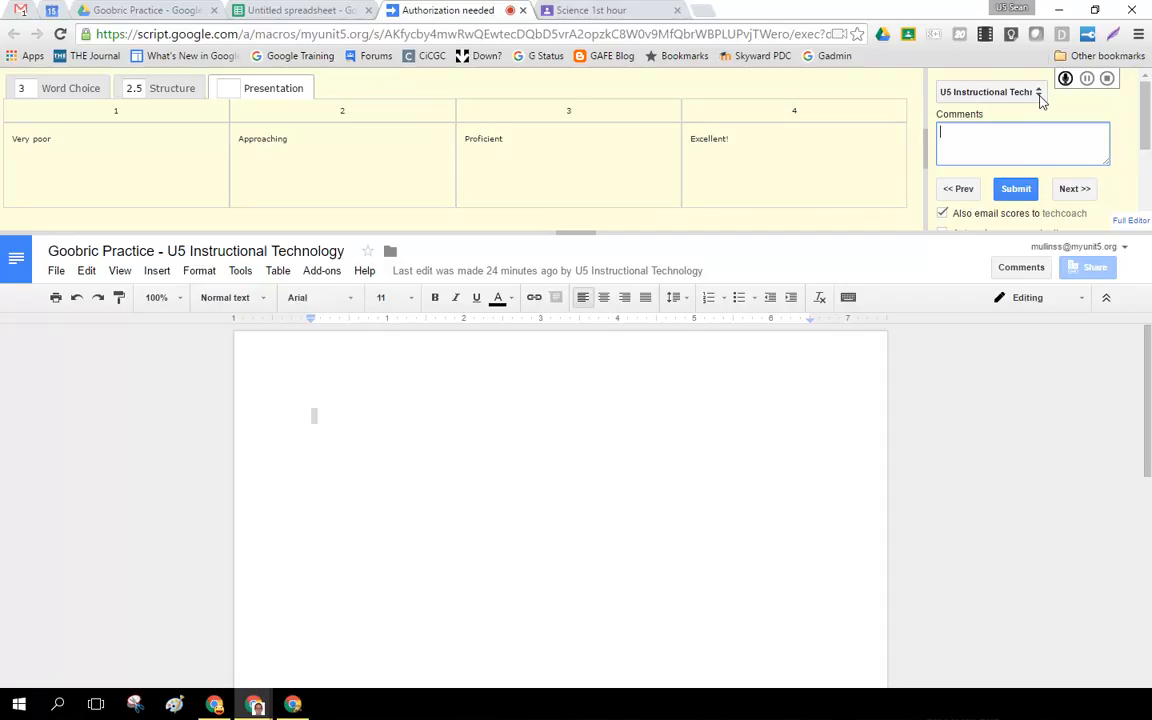
{"action": "left_click", "coordinate": [1040, 95]}
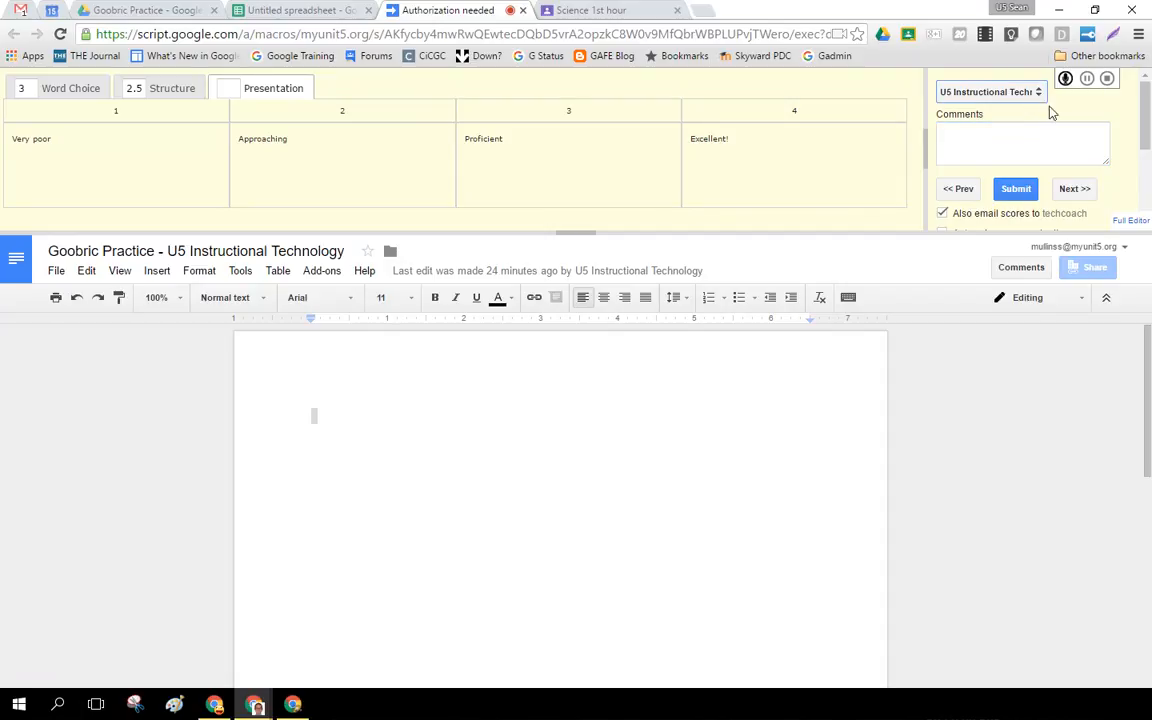
{"action": "left_click", "coordinate": [1040, 93]}
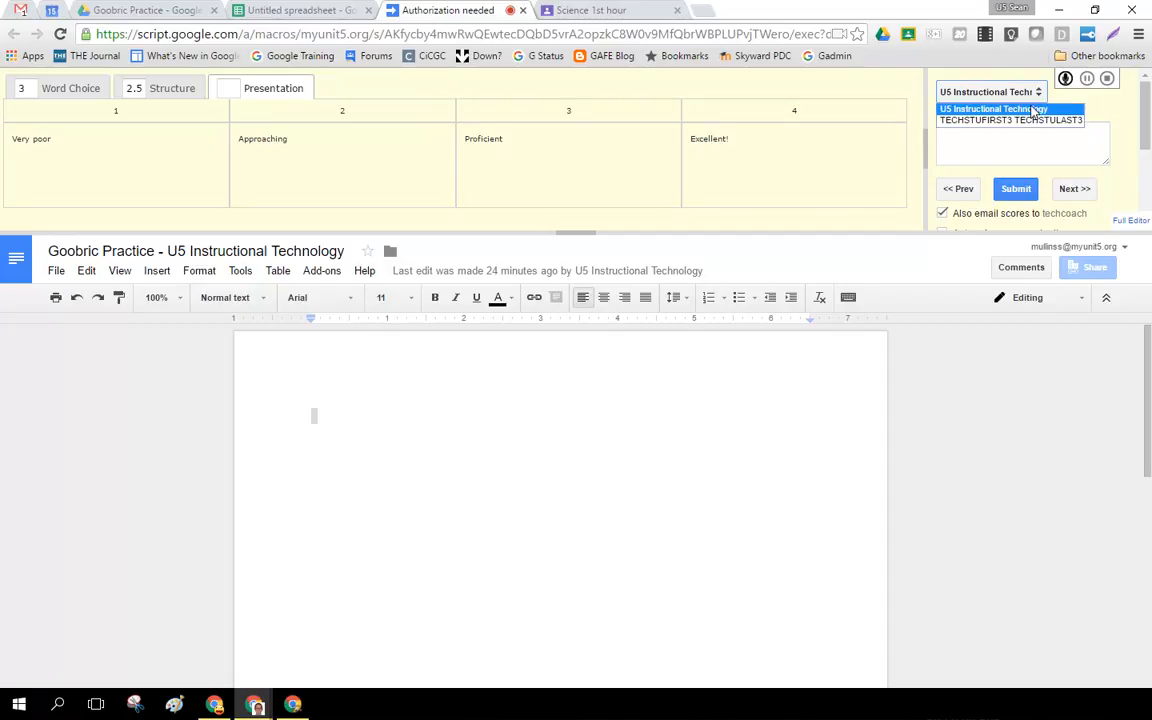
{"action": "left_click", "coordinate": [1043, 93]}
{"action": "left_click", "coordinate": [1042, 93]}
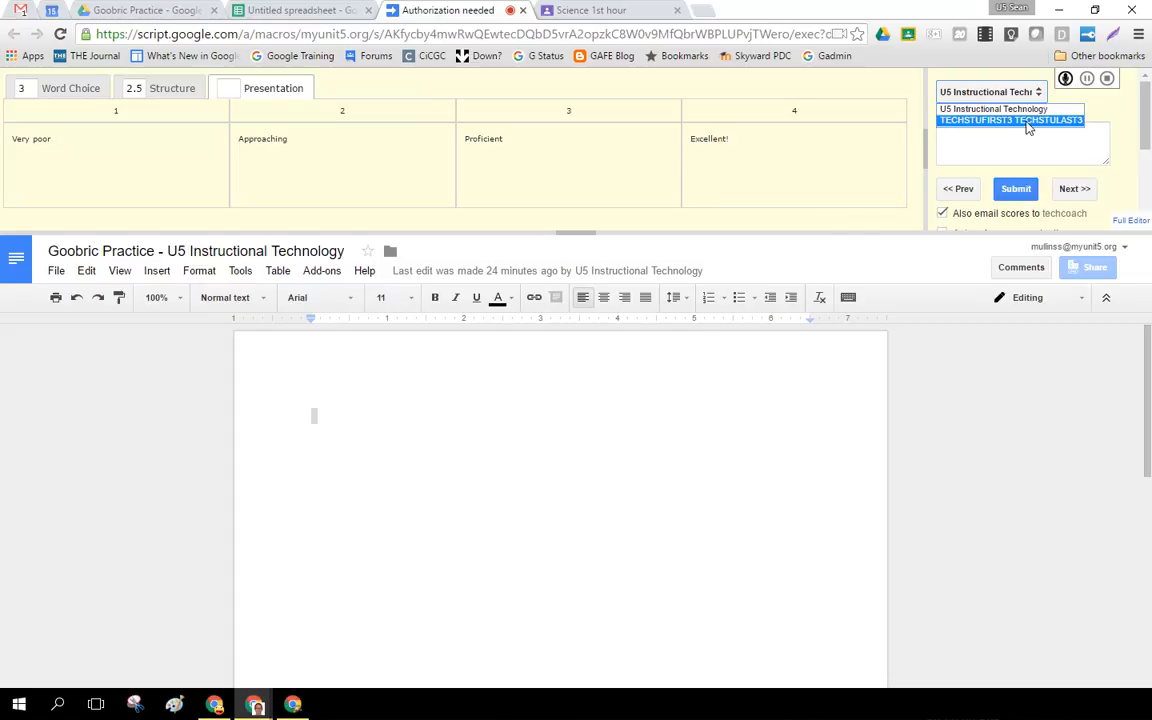
{"action": "left_click", "coordinate": [1040, 92]}
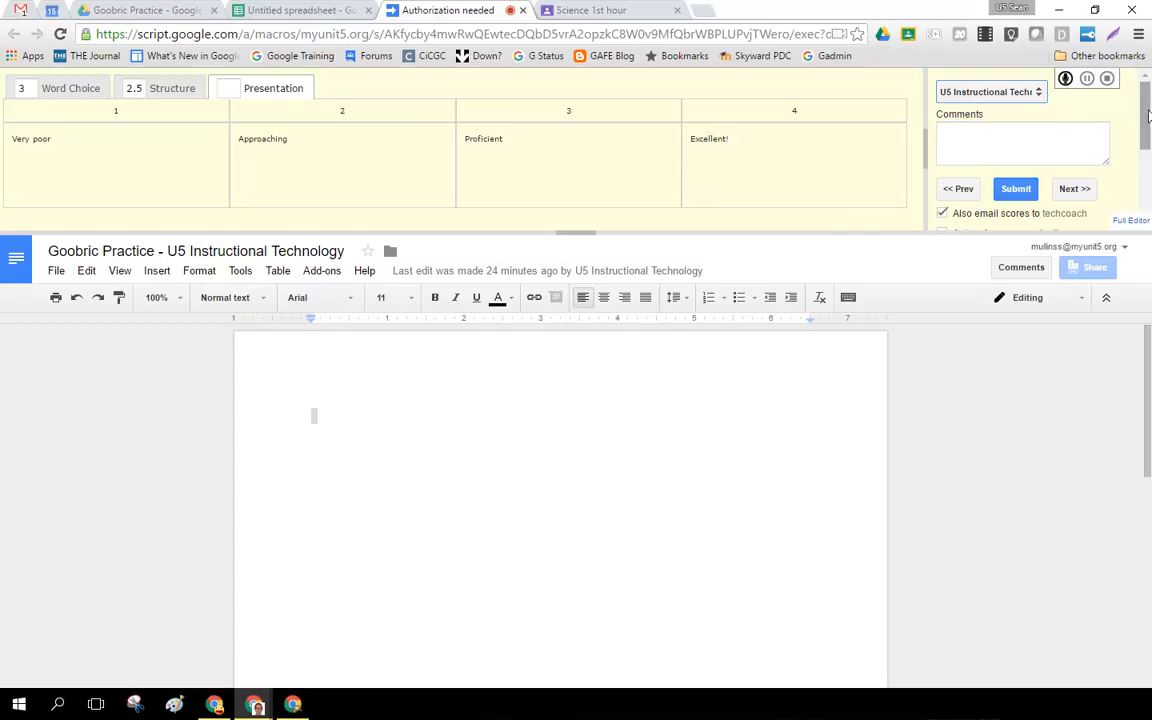
{"action": "left_click_drag", "start_coordinate": [1148, 115], "coordinate": [1148, 138]}
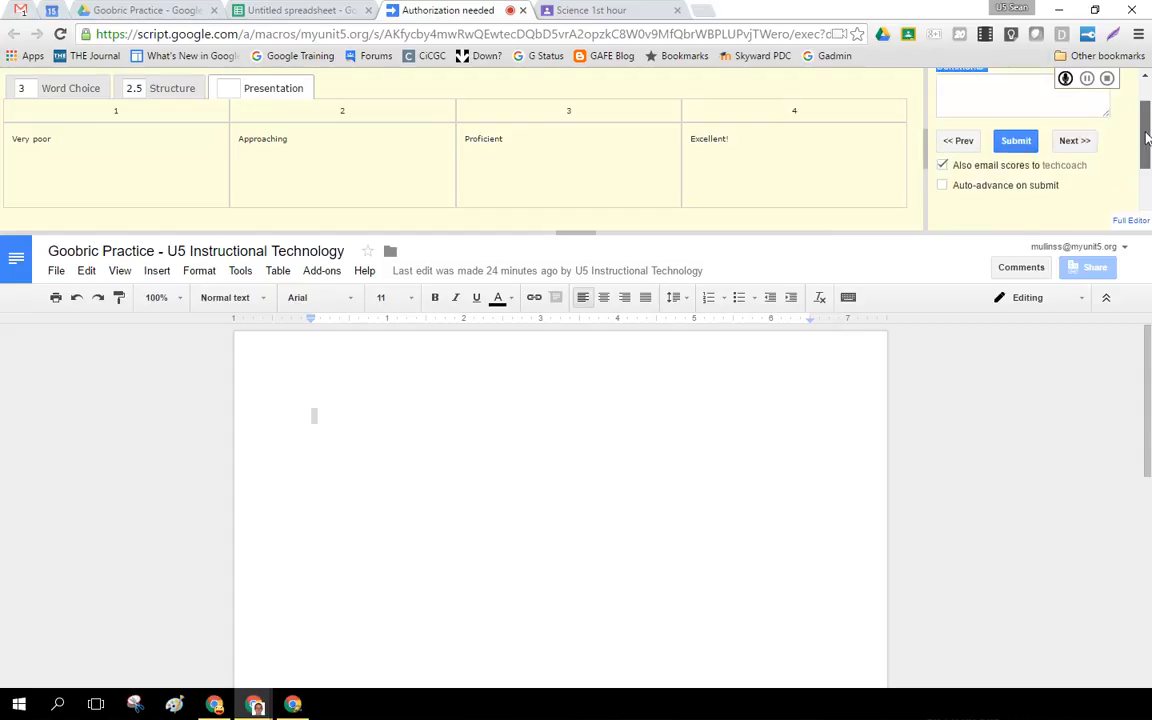
{"action": "scroll", "coordinate": [1005, 133], "scroll_direction": "down", "scroll_amount": 1}
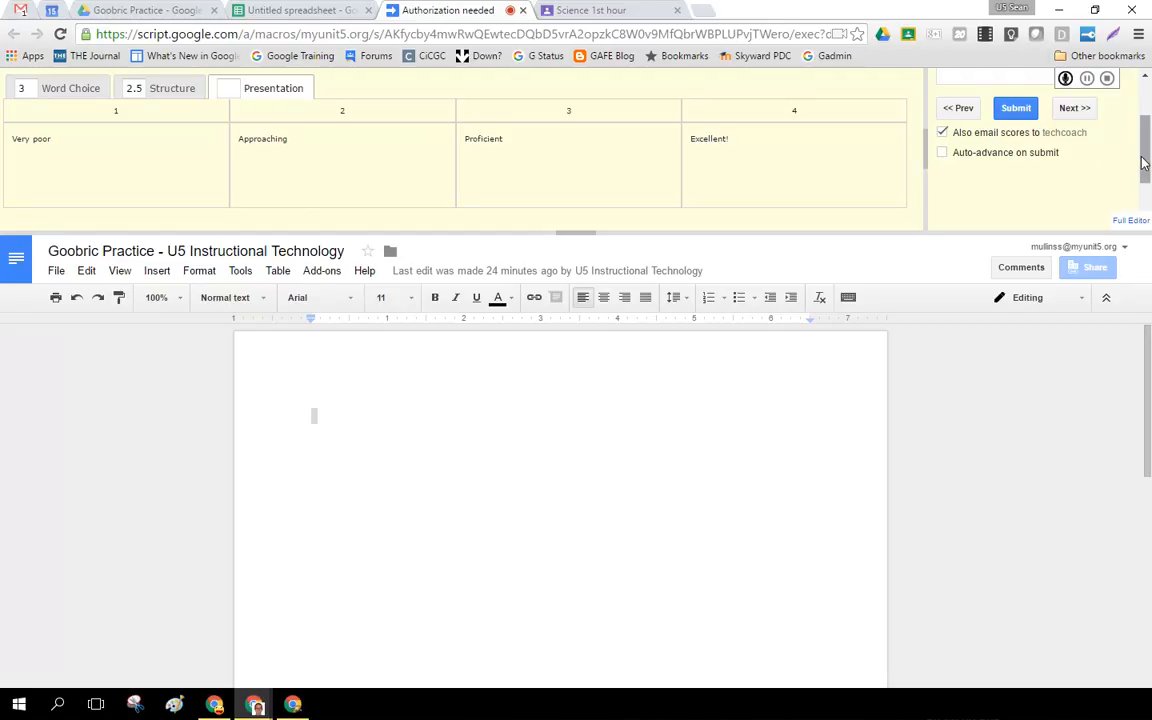
- Preview the next student's document with its unscored rubric, and return to the U5 Instructional Technology document
{"action": "scroll", "coordinate": [946, 162], "scroll_direction": "up", "scroll_amount": 2}
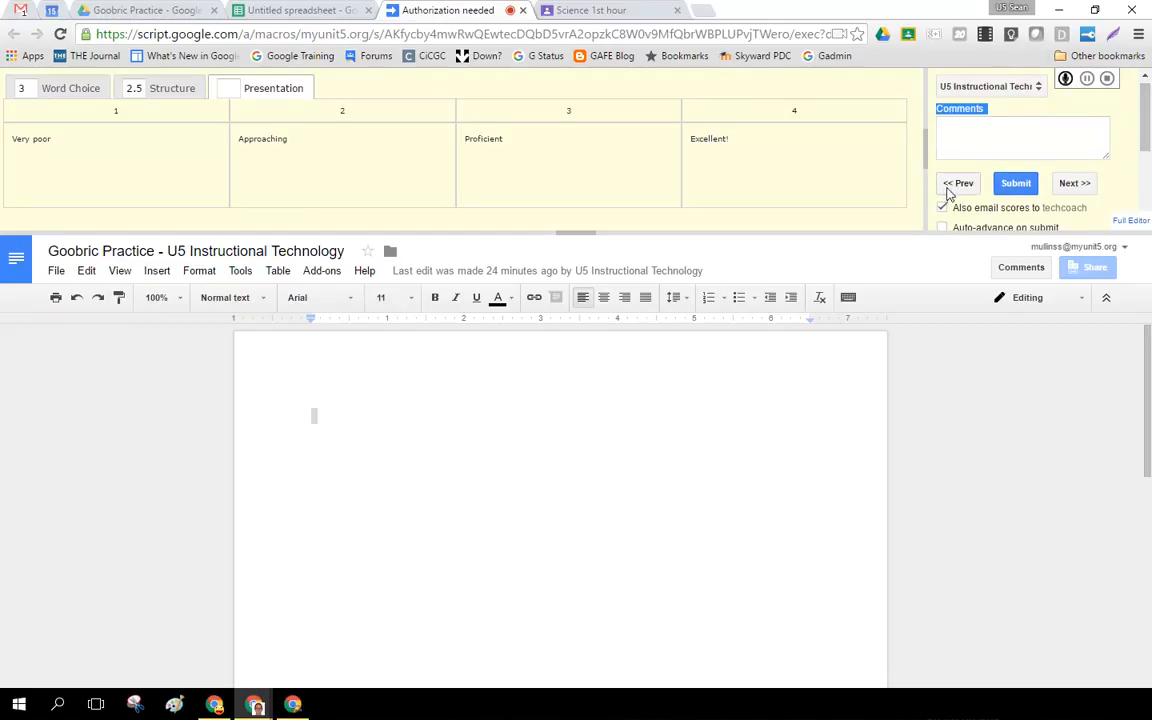
{"action": "left_click", "coordinate": [1074, 183]}
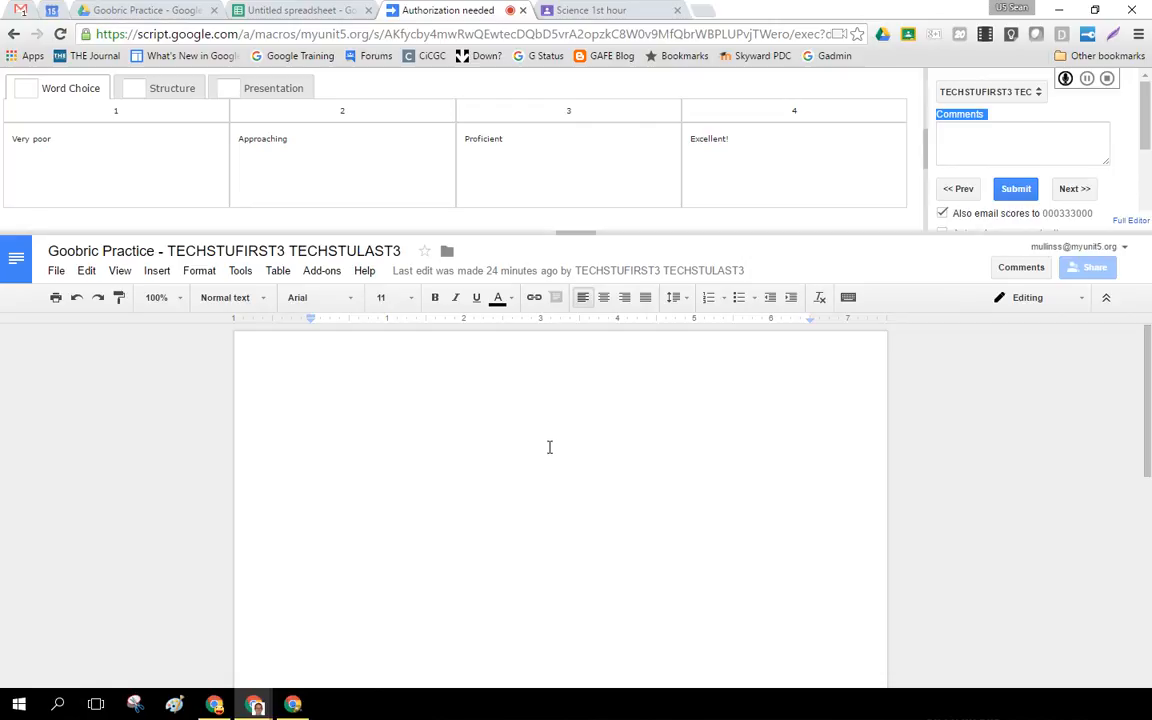
{"action": "left_click", "coordinate": [958, 192]}
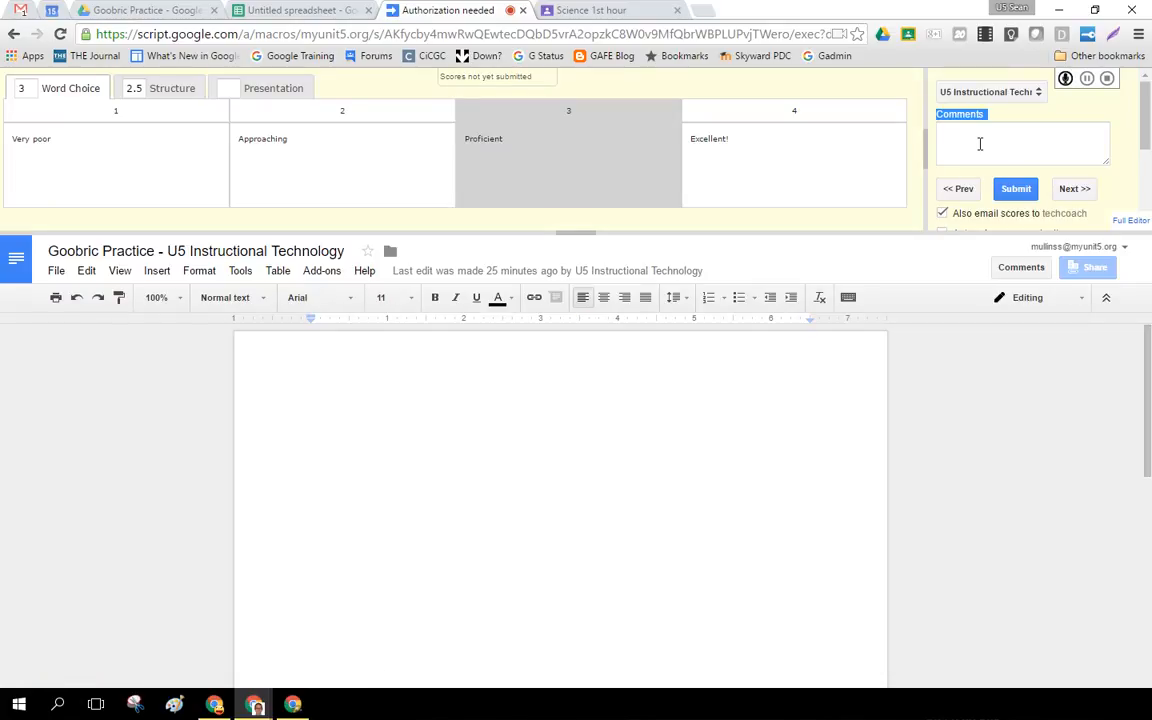
- Score the U5 Instructional Technology document 2 (Approaching) for Presentation
{"action": "left_click", "coordinate": [980, 143]}
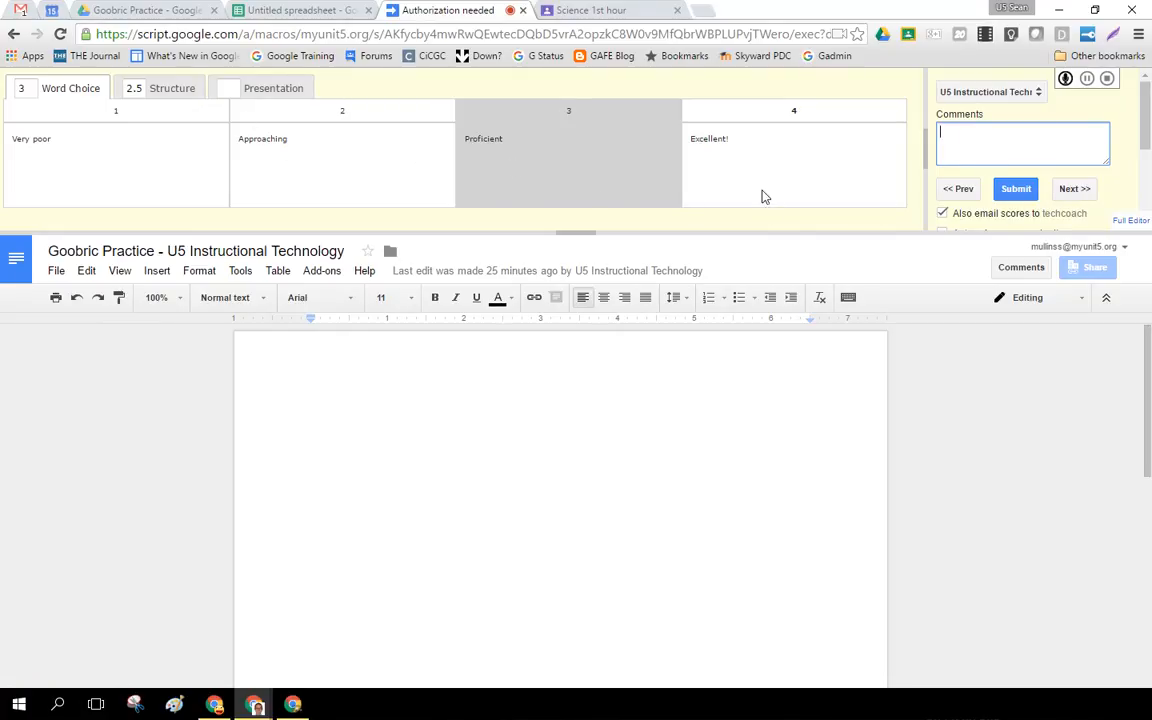
{"action": "left_click", "coordinate": [210, 90]}
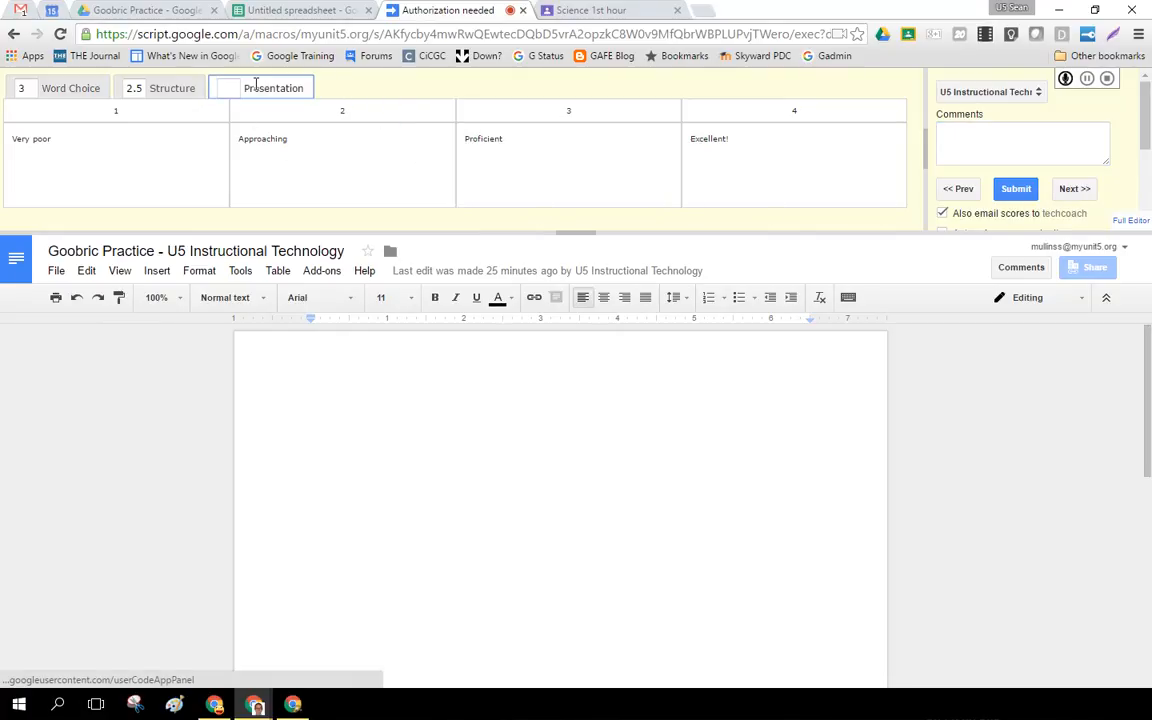
{"action": "left_click", "coordinate": [348, 113]}
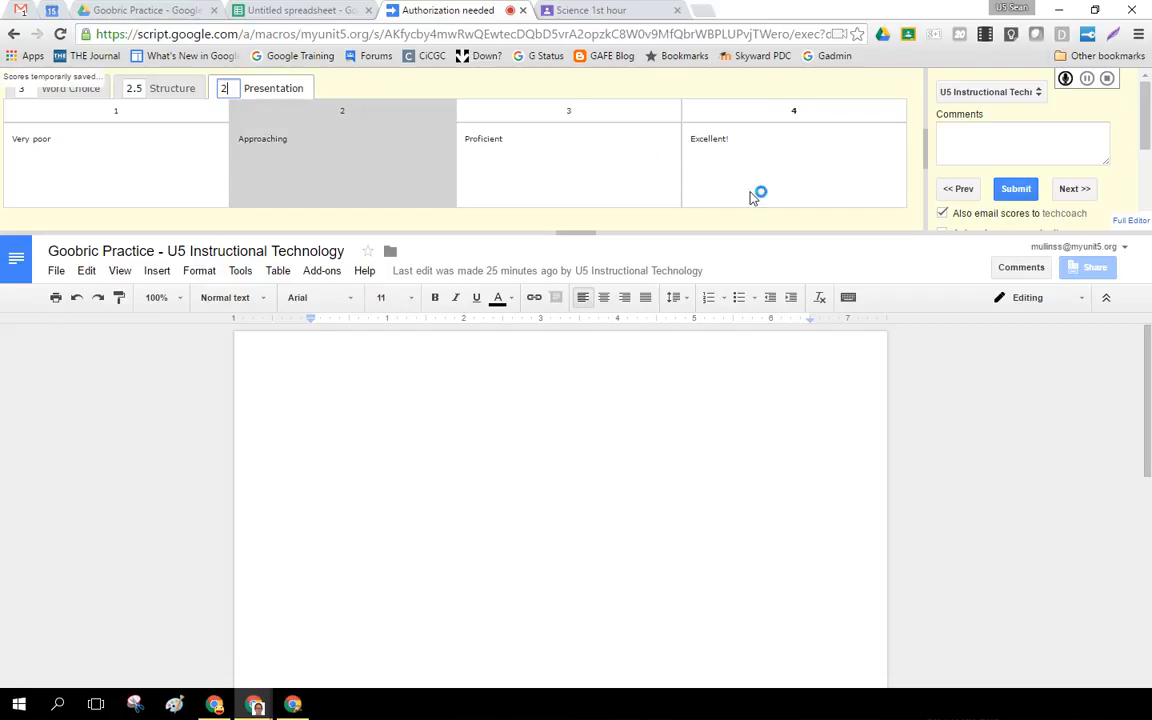
- Add the comment "Great Job!" and submit the rubric scores for the U5 Instructional Technology document
{"action": "left_click", "coordinate": [984, 145]}
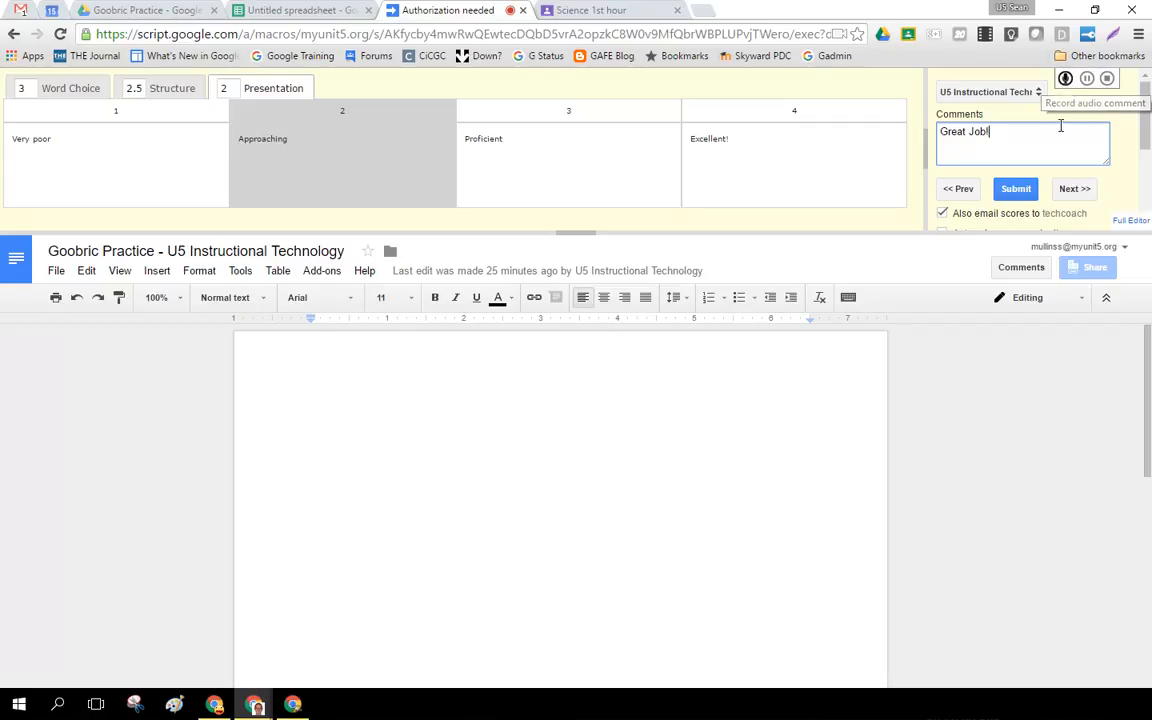
{"action": "left_click", "coordinate": [1016, 189]}
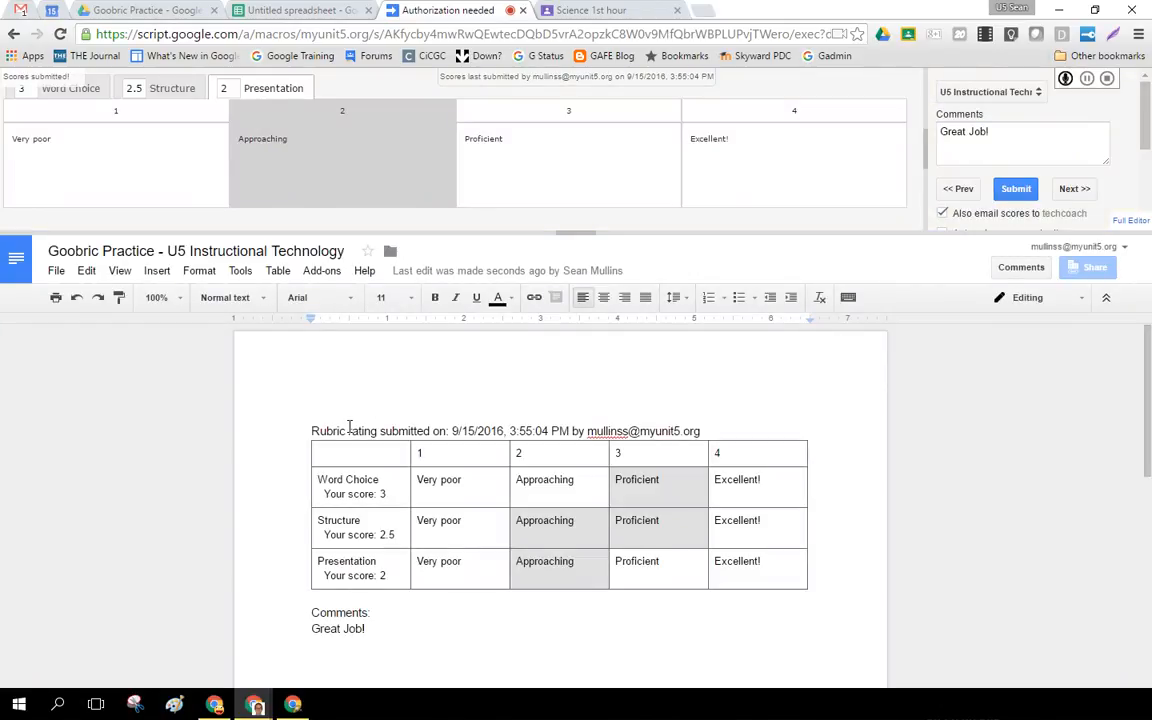
- Examine the rubric table and comment inserted in the student's document, as well as the audio comment control
{"action": "left_click", "coordinate": [371, 407]}
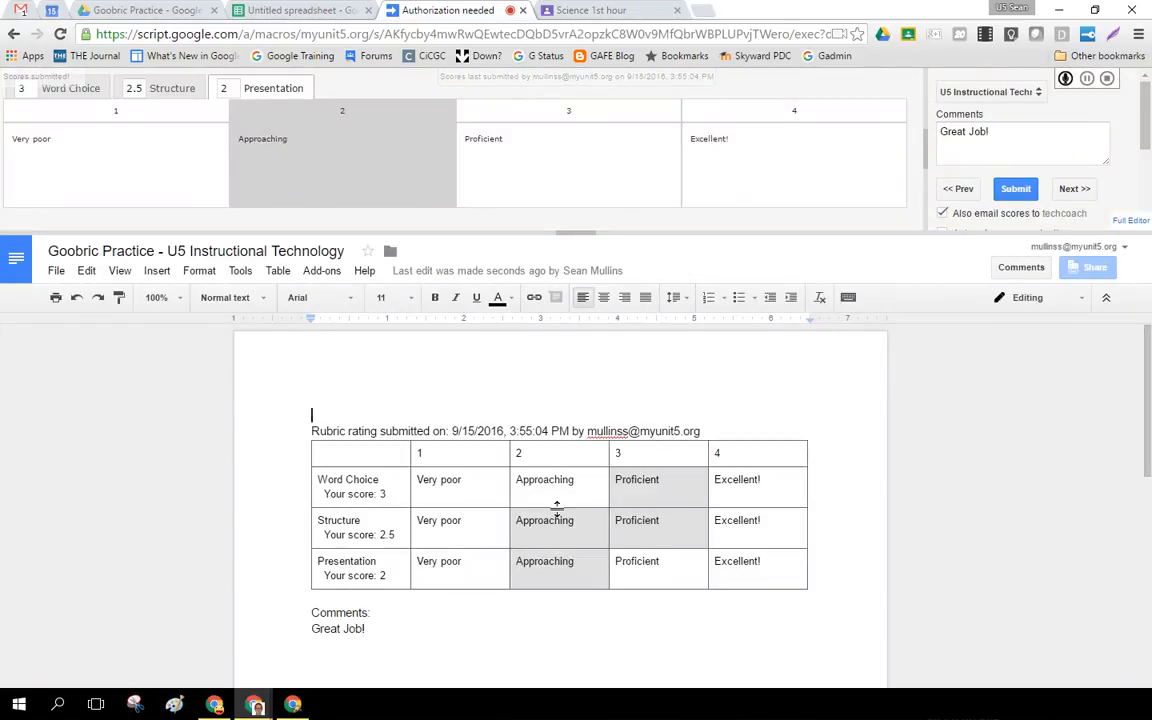
{"action": "scroll", "coordinate": [558, 509], "scroll_direction": "down", "scroll_amount": 1}
{"action": "scroll", "coordinate": [559, 501], "scroll_direction": "up", "scroll_amount": 1}
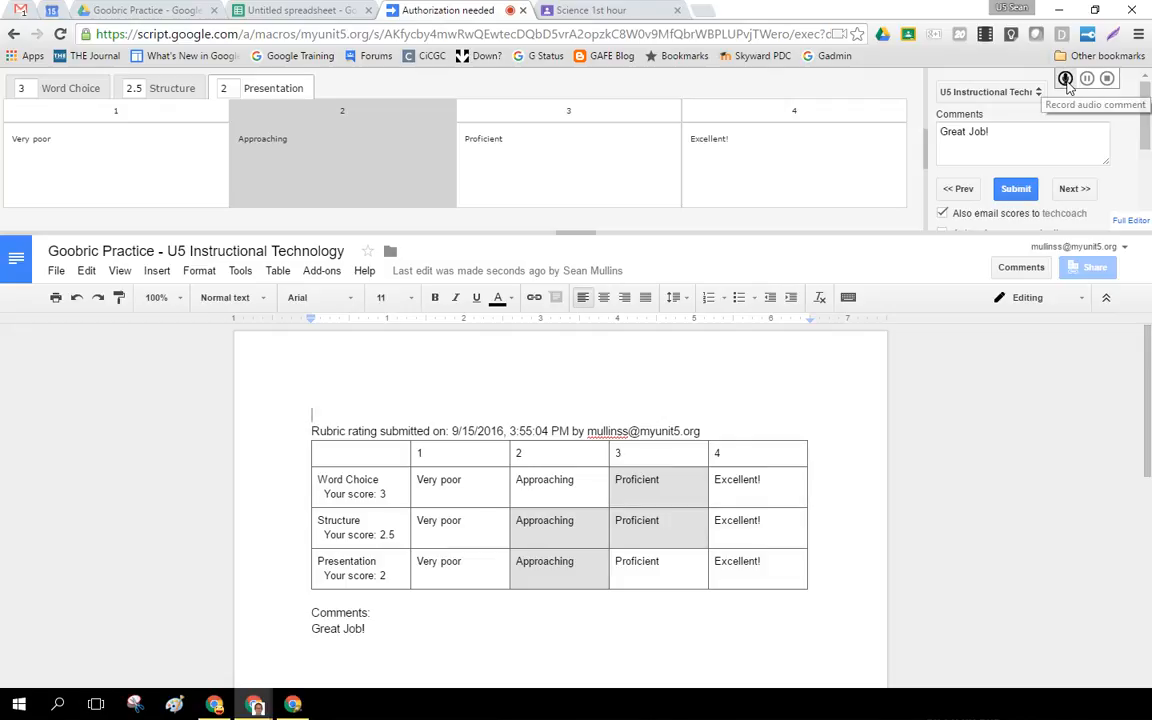
{"action": "scroll", "coordinate": [496, 435], "scroll_direction": "down", "scroll_amount": 1}
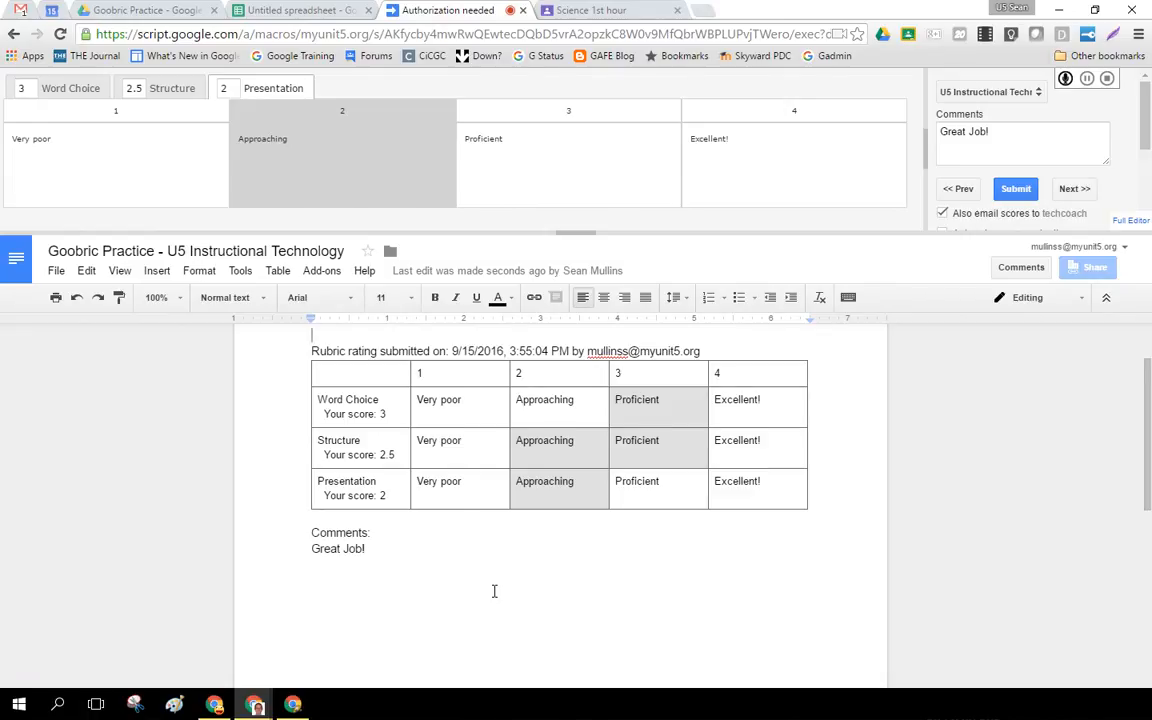
{"action": "scroll", "coordinate": [546, 555], "scroll_direction": "up", "scroll_amount": 1}
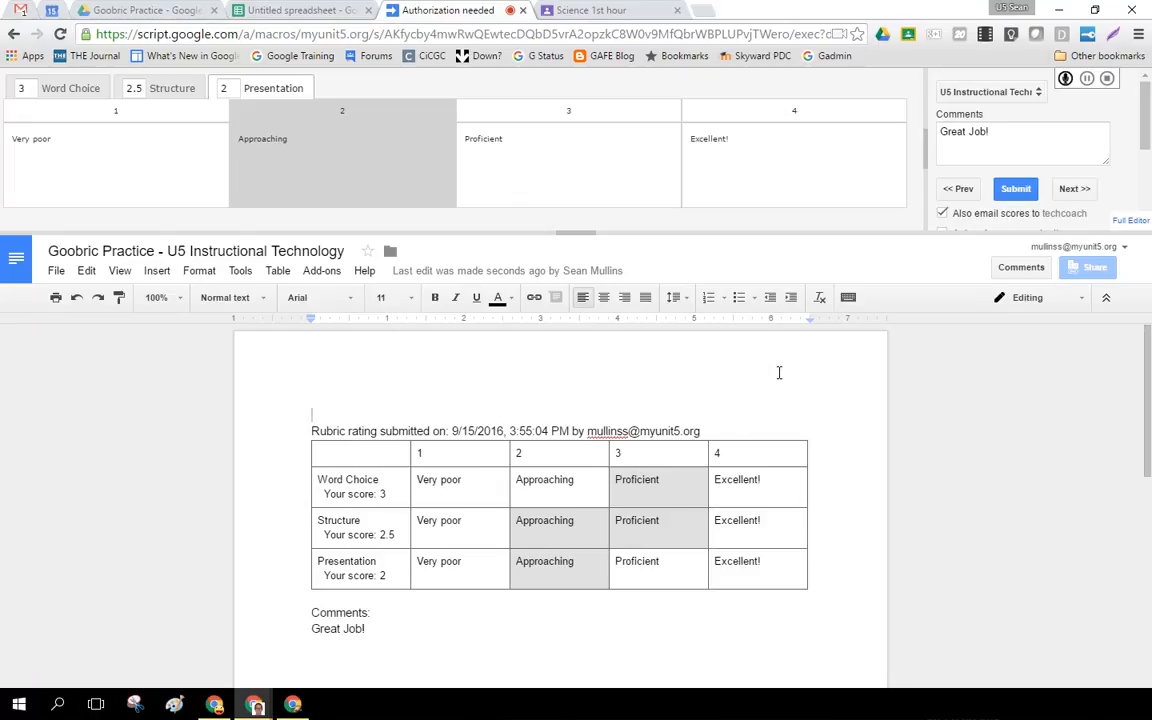
- Advance to the next student's document and close the Goobric Web App to return to the assignment spreadsheet
{"action": "left_click", "coordinate": [1069, 188]}
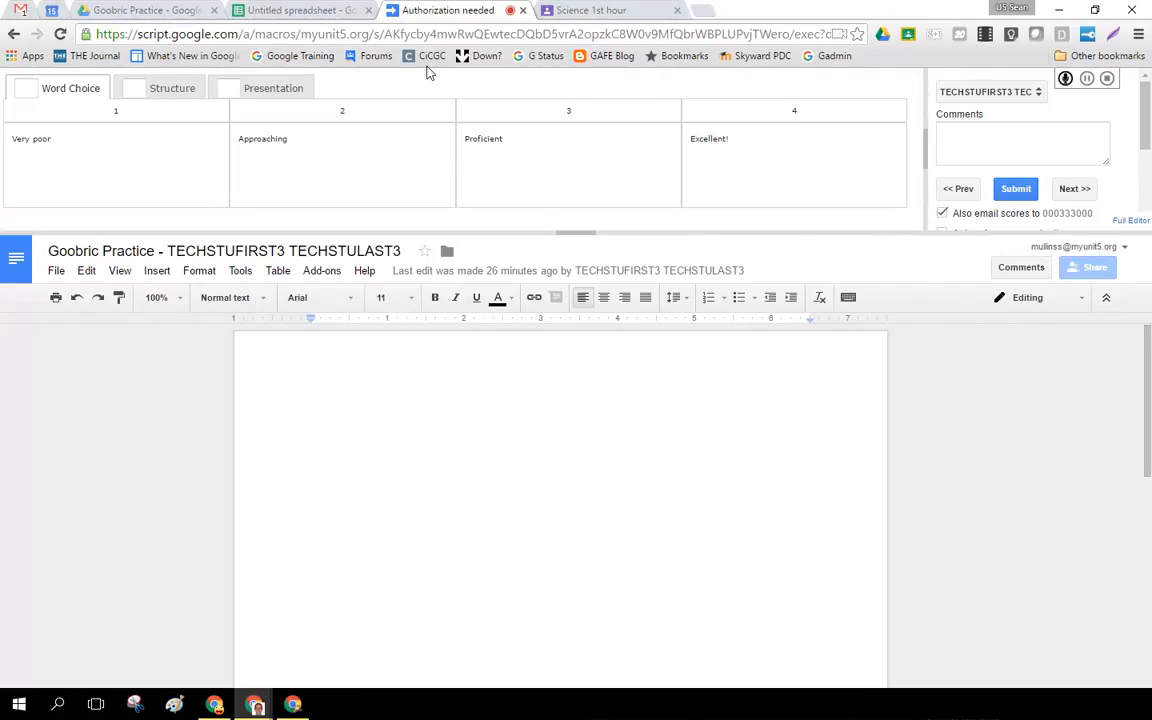
{"action": "left_click", "coordinate": [514, 388]}
{"action": "left_click", "coordinate": [521, 11]}
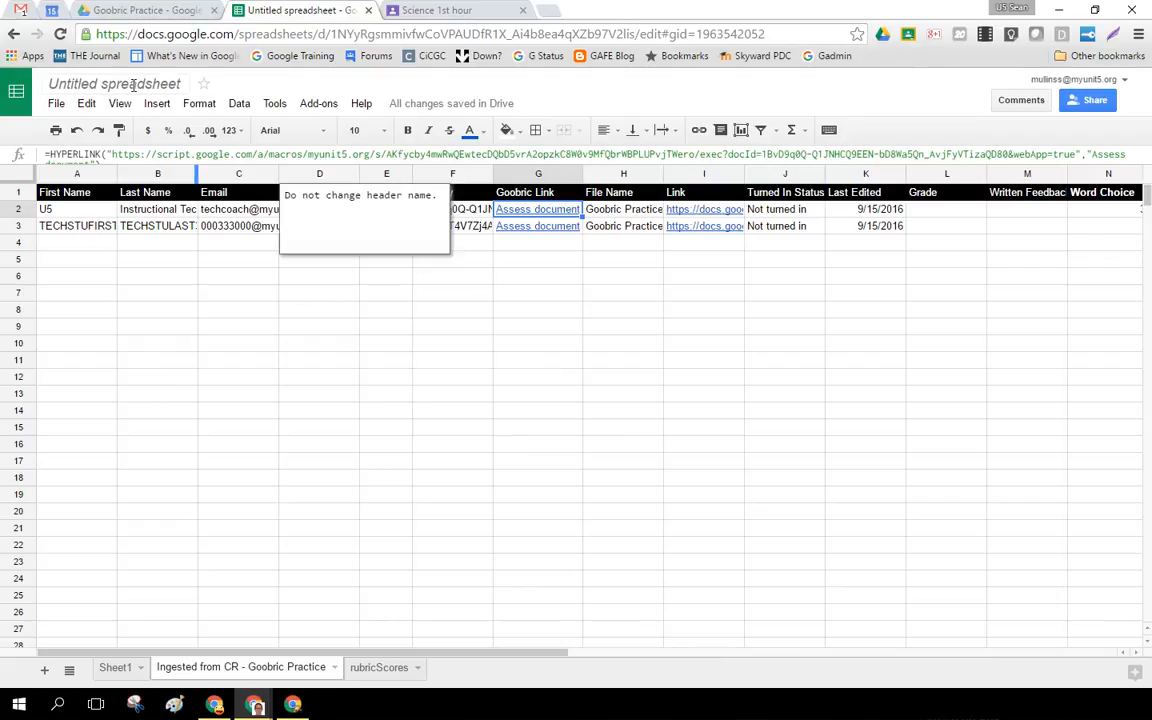
- Review the submitted scores and comment in the rubricScores sheet, and return to the Ingested from CR - Goobric Practice sheet
{"action": "left_click", "coordinate": [383, 668]}
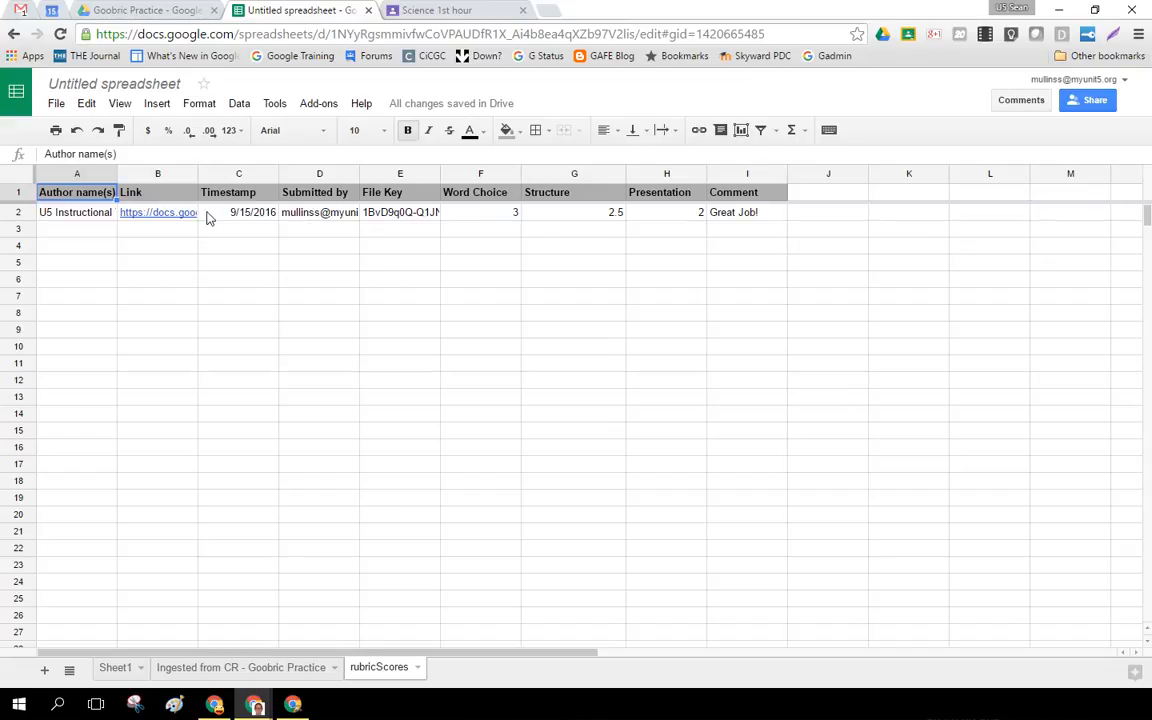
{"action": "left_click", "coordinate": [237, 670]}
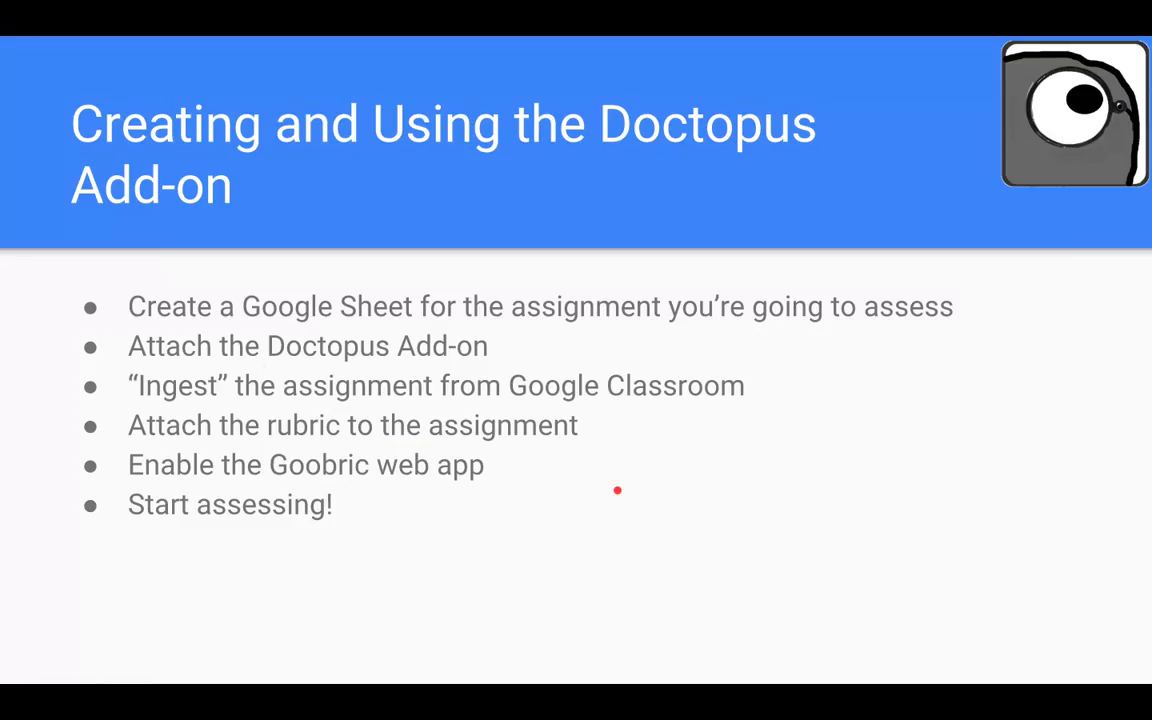
{"action": "key", "text": "Right"}
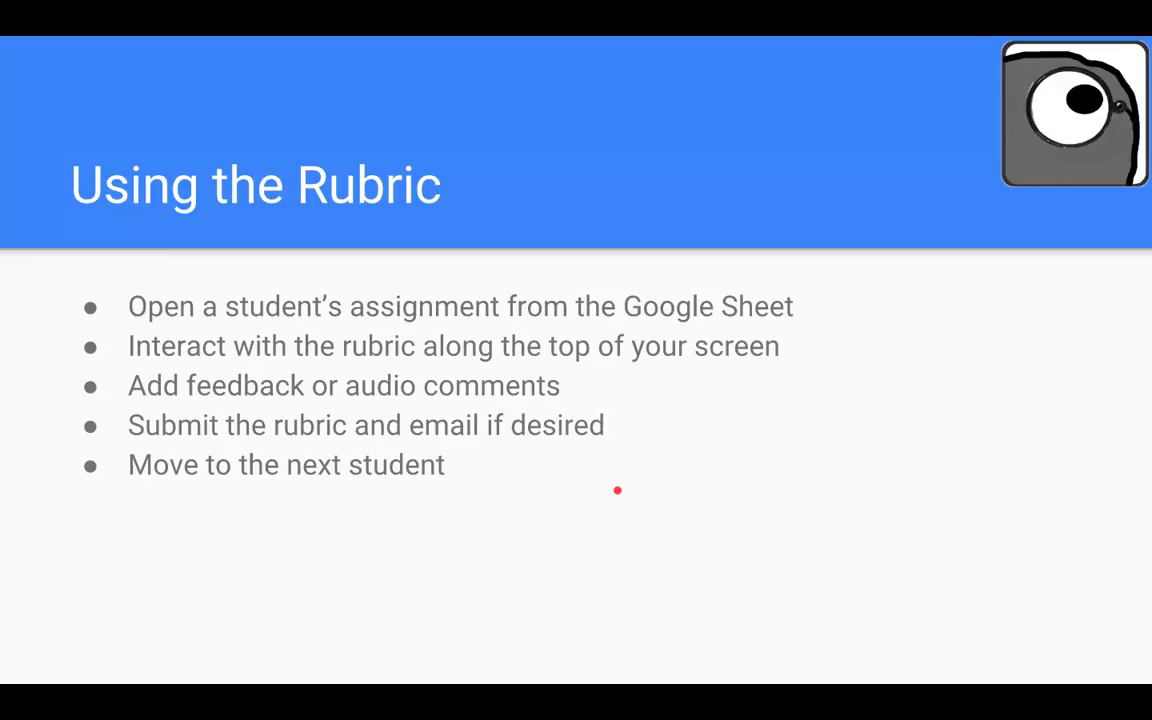